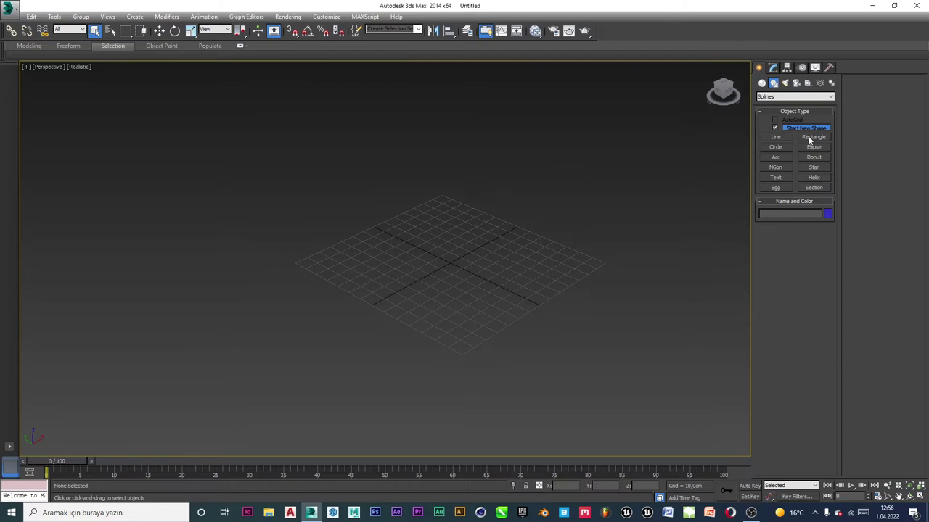
# Draw a rectangle on the ground plane and set its length and width to 100 cm
pyautogui.click(811, 137)
pyautogui.moveTo(453, 182); pyautogui.dragTo(483, 336)
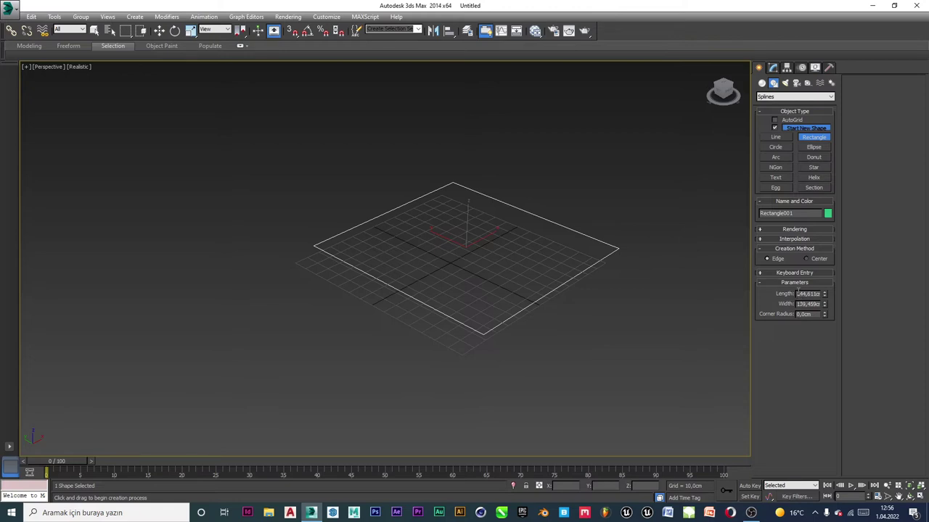
pyautogui.doubleClick(798, 293)
pyautogui.write('100')
pyautogui.press('Return')
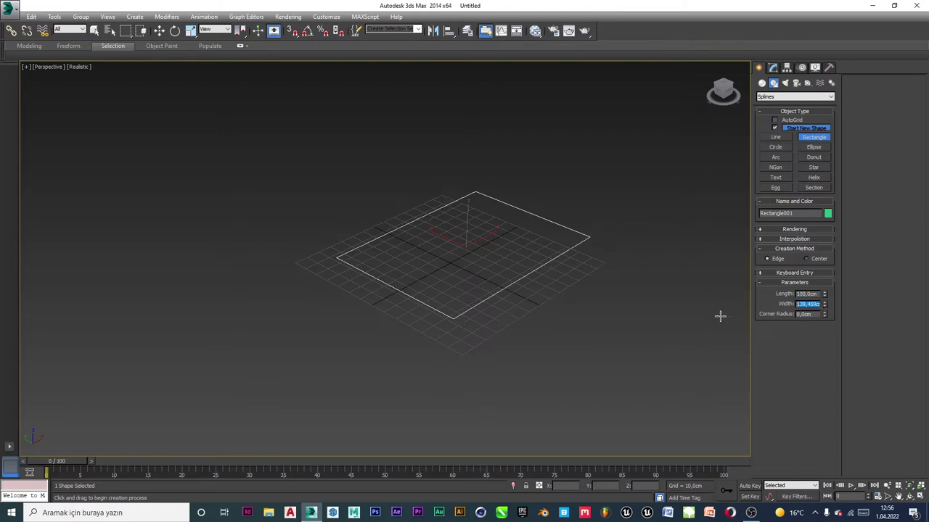
pyautogui.click(798, 304)
pyautogui.write('100')
pyautogui.press('Return')
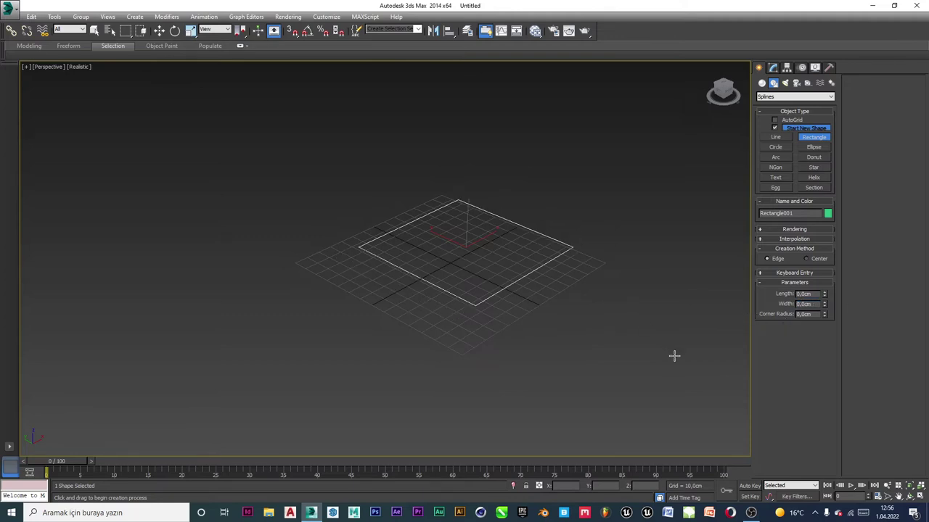
# Move the rectangle to the world origin by zeroing its X and Y position
pyautogui.scroll(3, 468, 279)
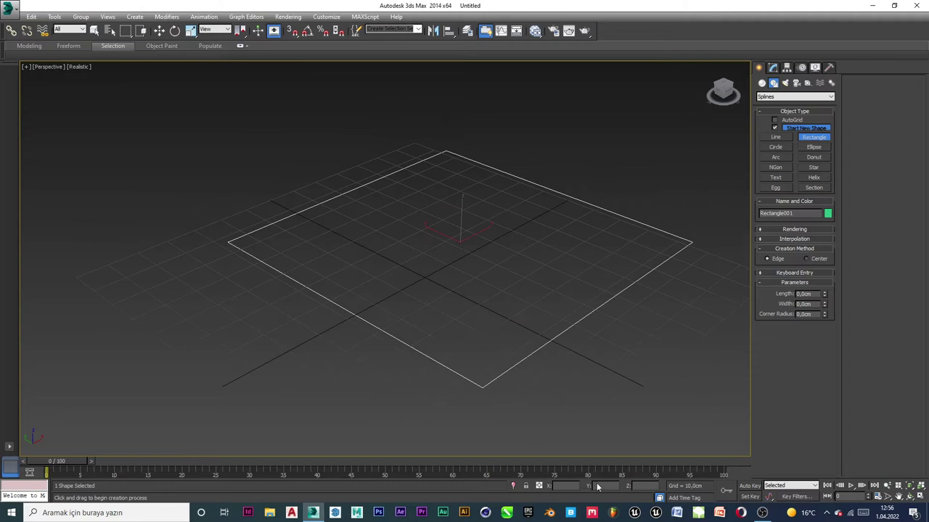
pyautogui.press('w')
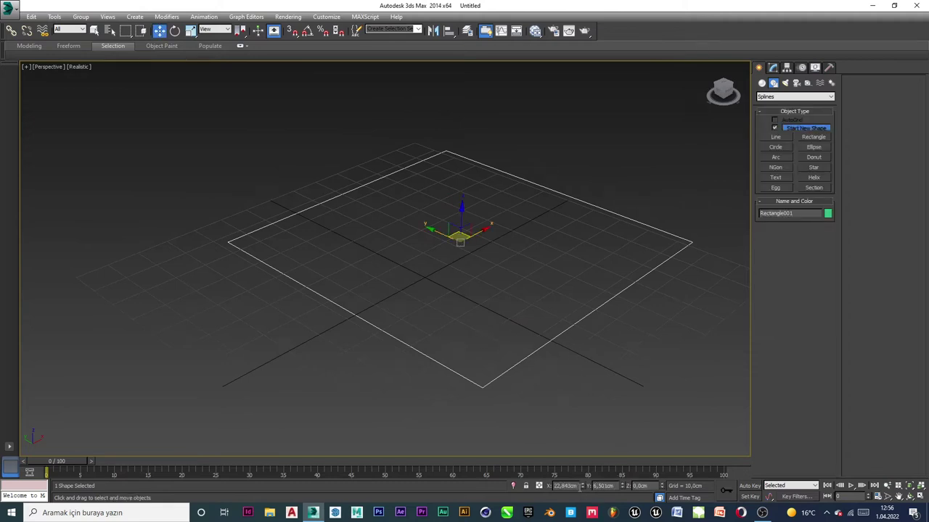
pyautogui.rightClick(580, 488)
pyautogui.click(586, 496)
pyautogui.rightClick(582, 488)
pyautogui.rightClick(621, 487)
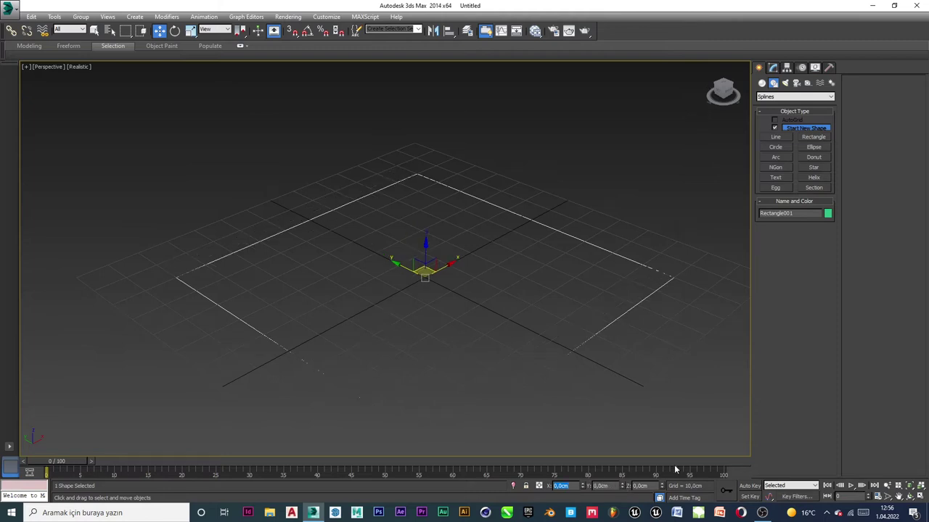
# Hide the home grid in the Perspective view
pyautogui.scroll(-3, 539, 334)
pyautogui.scroll(4, 531, 285)
pyautogui.scroll(2, 501, 282)
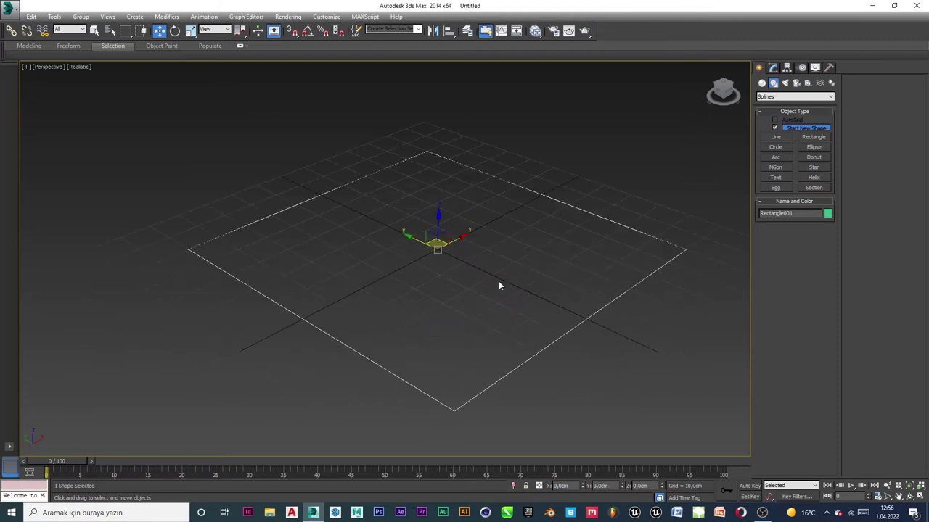
pyautogui.moveTo(512, 288); pyautogui.dragTo(496, 285, button='middle')
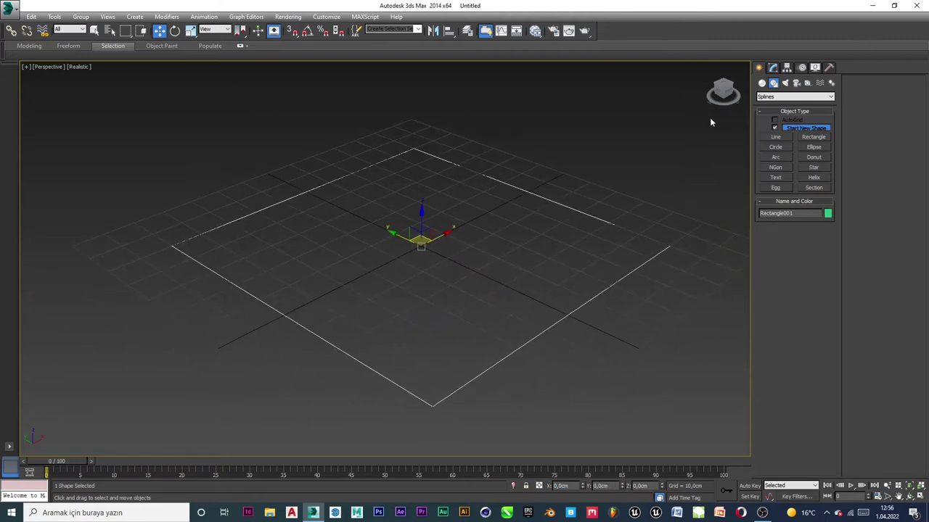
pyautogui.press('g')
pyautogui.moveTo(455, 196); pyautogui.dragTo(484, 219, button='middle')
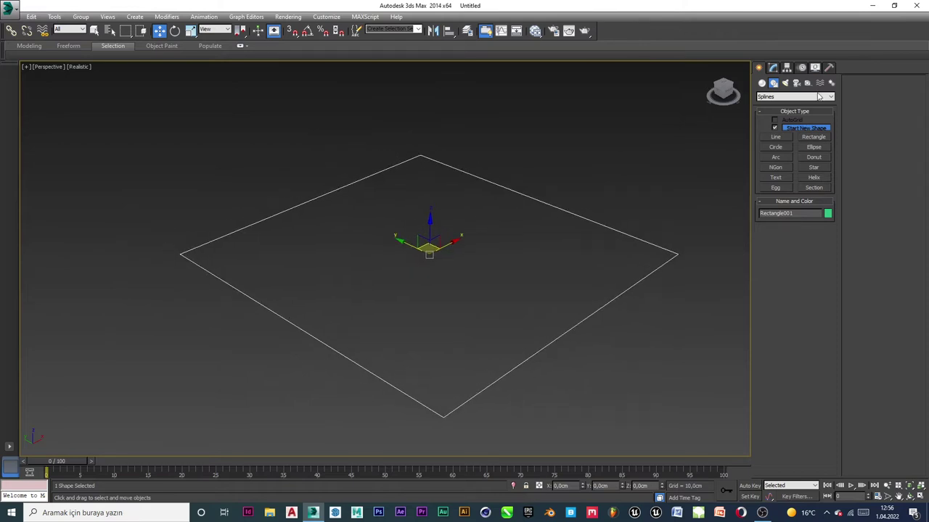
# With 3D snapping on, draw circles centred on the rectangle's far, right, near and left corners, with radii of about 28, 21, 17 and 27 cm
pyautogui.click(782, 151)
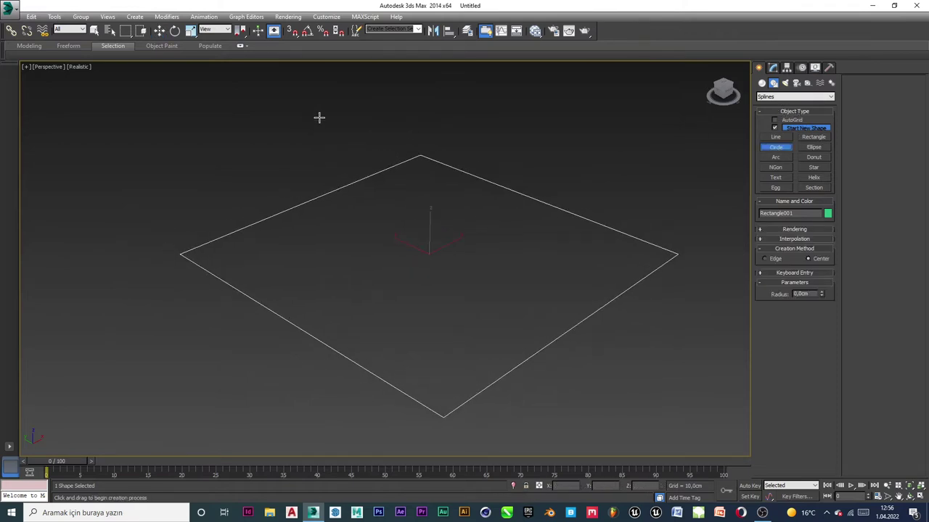
pyautogui.click(293, 30)
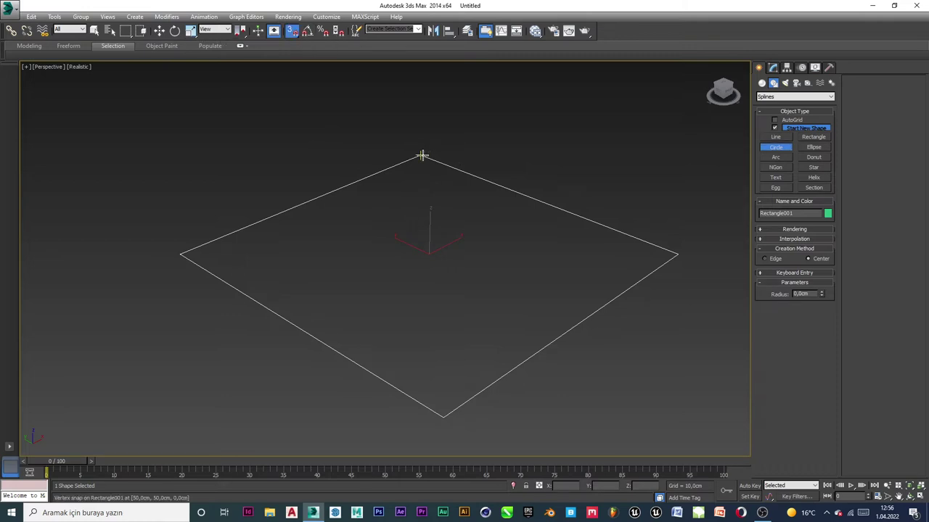
pyautogui.moveTo(421, 156); pyautogui.dragTo(455, 129)
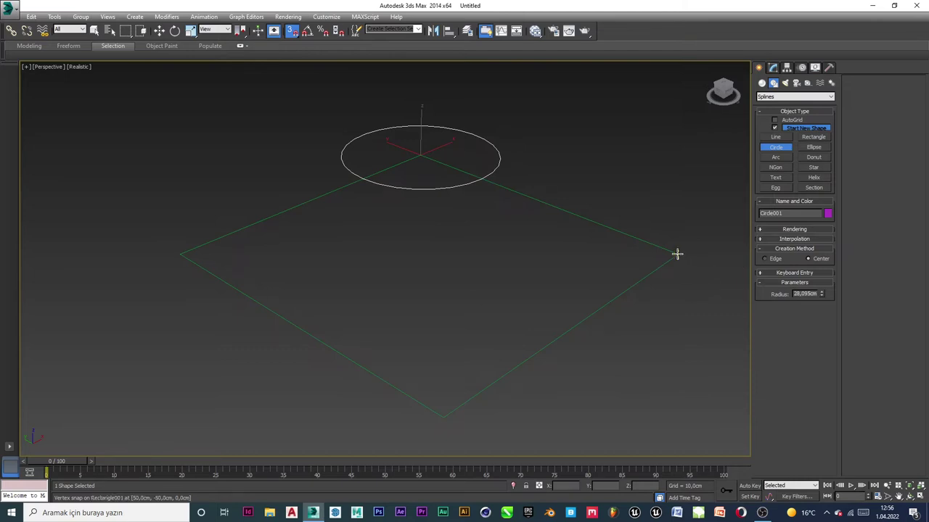
pyautogui.moveTo(677, 253); pyautogui.dragTo(682, 221)
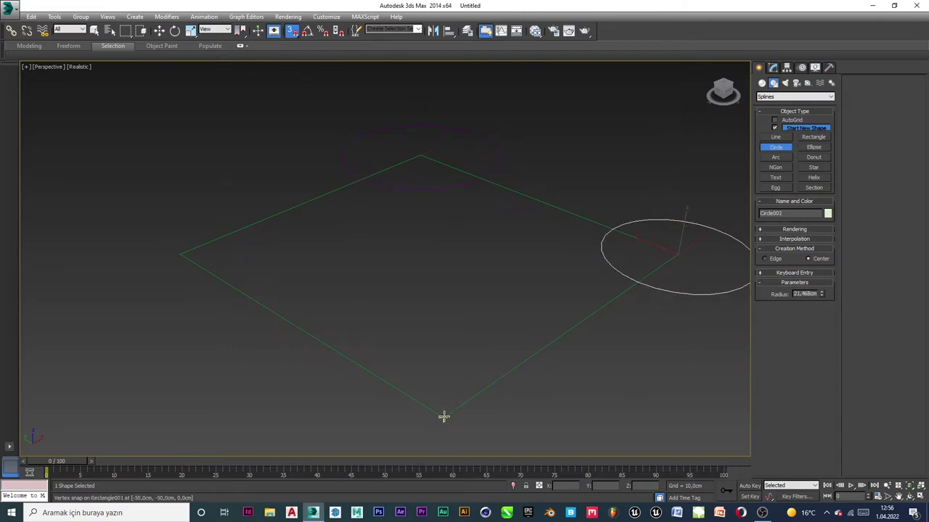
pyautogui.moveTo(443, 417); pyautogui.dragTo(474, 375)
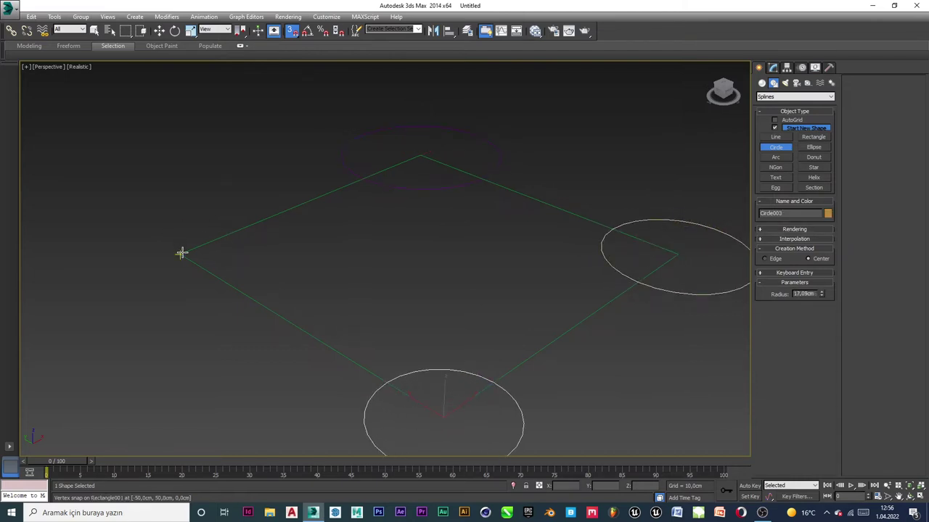
pyautogui.moveTo(181, 253); pyautogui.dragTo(212, 210)
pyautogui.scroll(-4, 462, 240)
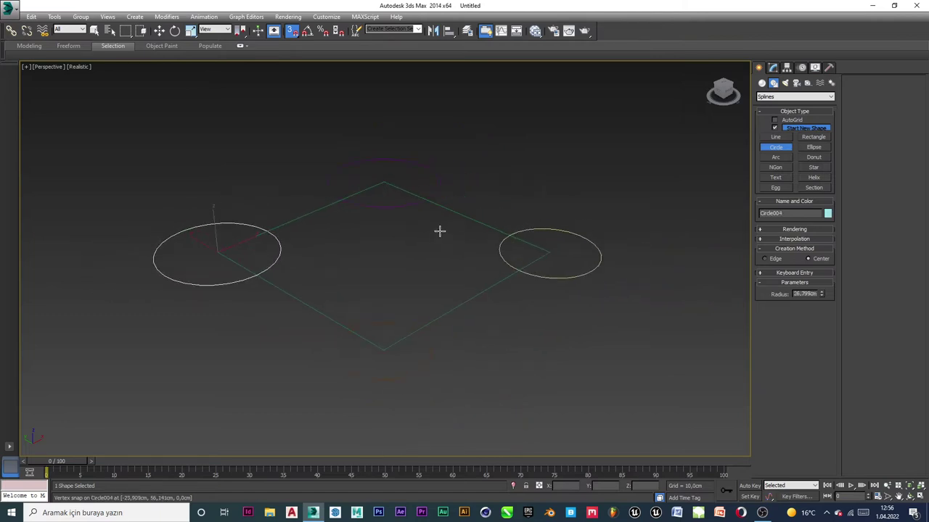
pyautogui.press('w')
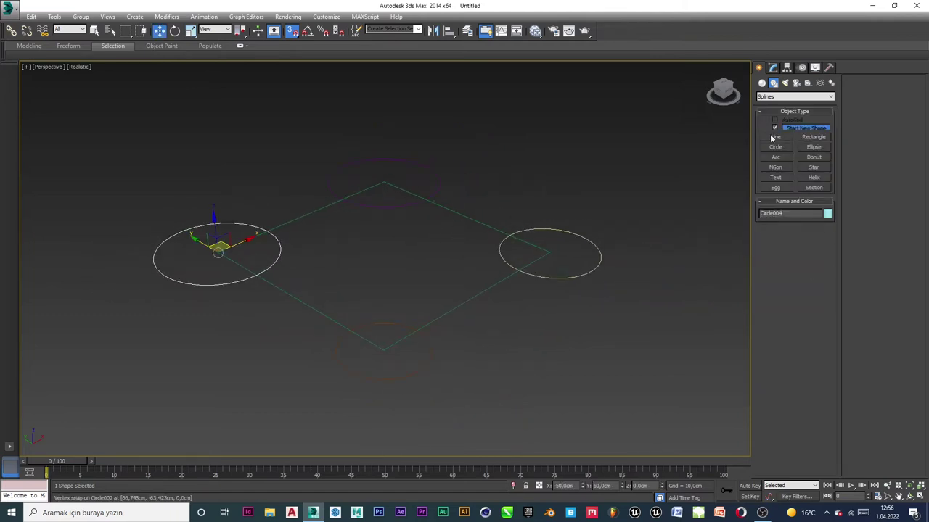
# Set the radius of the circle at the rectangle's left corner to 30 cm and deselect it
pyautogui.click(772, 66)
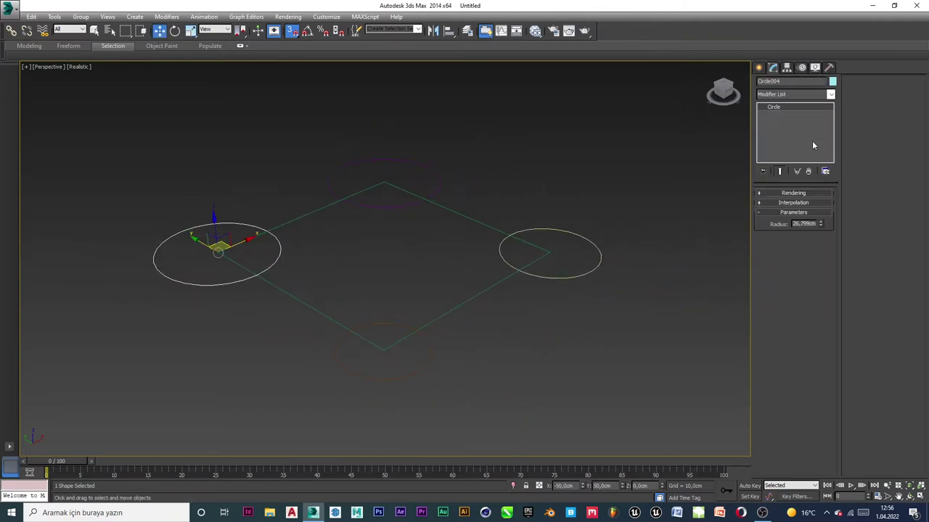
pyautogui.doubleClick(795, 224)
pyautogui.write('30')
pyautogui.click(522, 202)
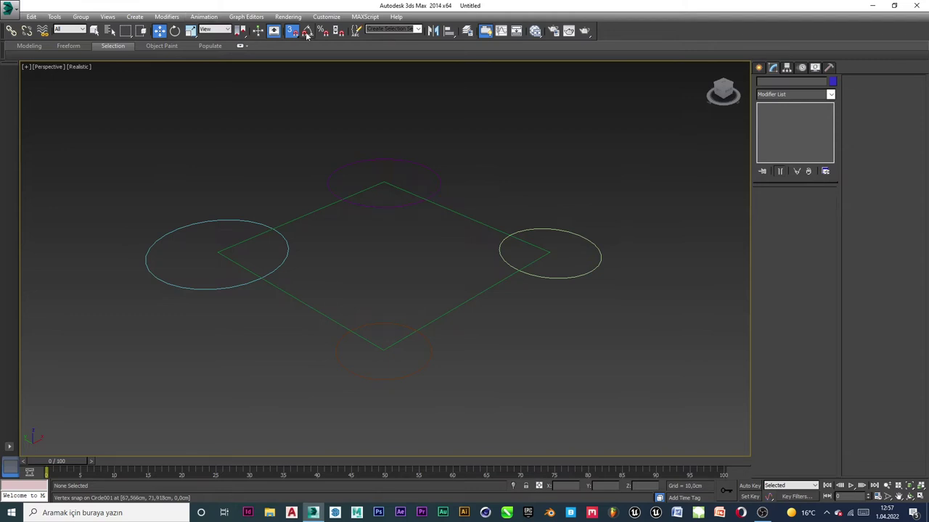
# Set the radius of the circle at the rectangle's far corner to 30 cm
pyautogui.click(437, 193)
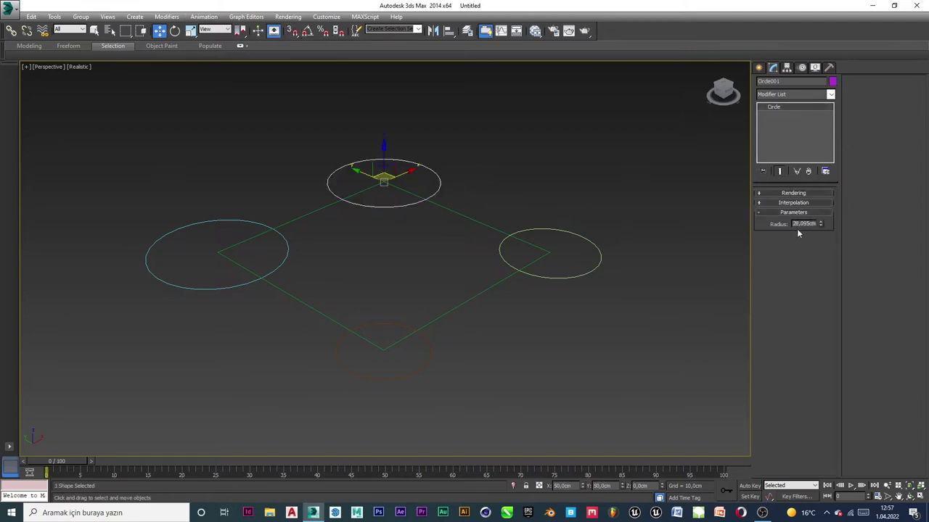
pyautogui.moveTo(793, 224); pyautogui.dragTo(866, 222)
pyautogui.write('30')
pyautogui.press('Return')
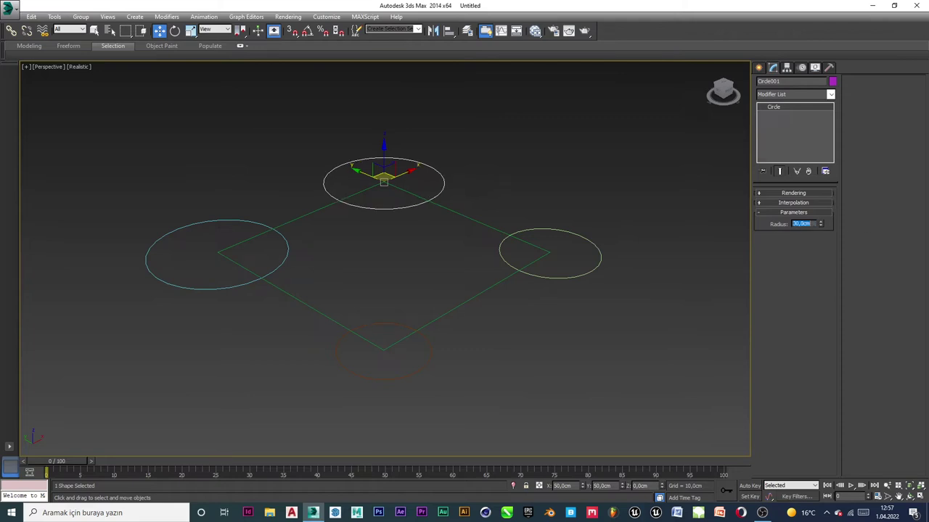
# Set the radius of the circle at the rectangle's right corner to 30 cm
pyautogui.click(597, 251)
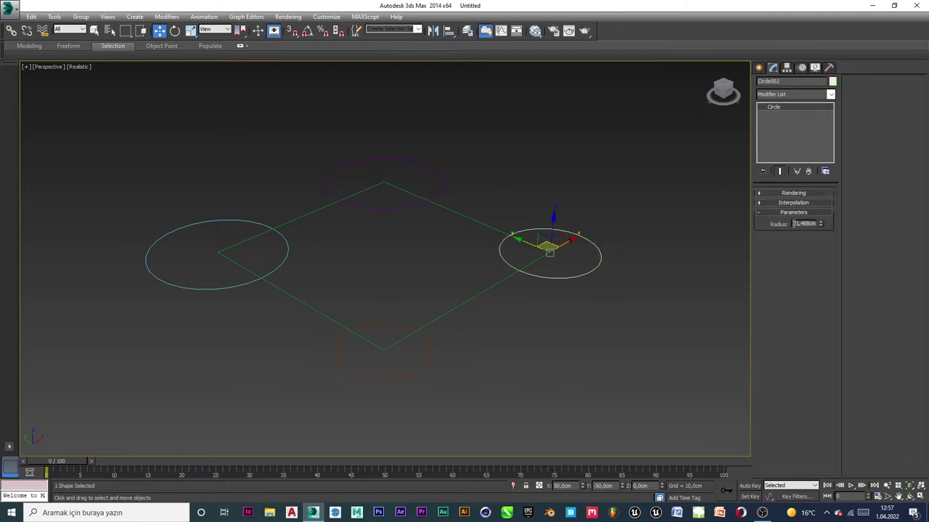
pyautogui.doubleClick(795, 223)
pyautogui.press('BackSpace')
pyautogui.write('30')
pyautogui.press('Return')
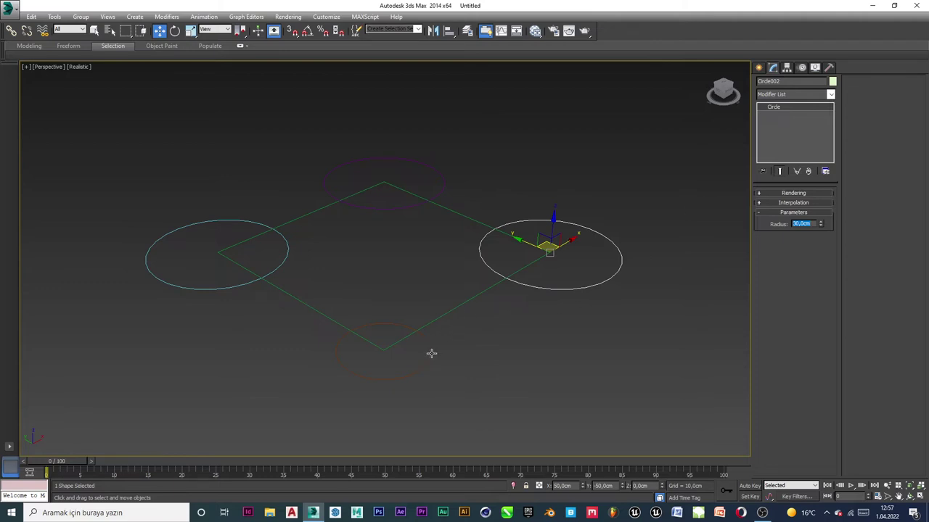
# Set the radius of the circle at the rectangle's near corner to 30 cm and deselect it
pyautogui.moveTo(384, 350); pyautogui.dragTo(431, 353)
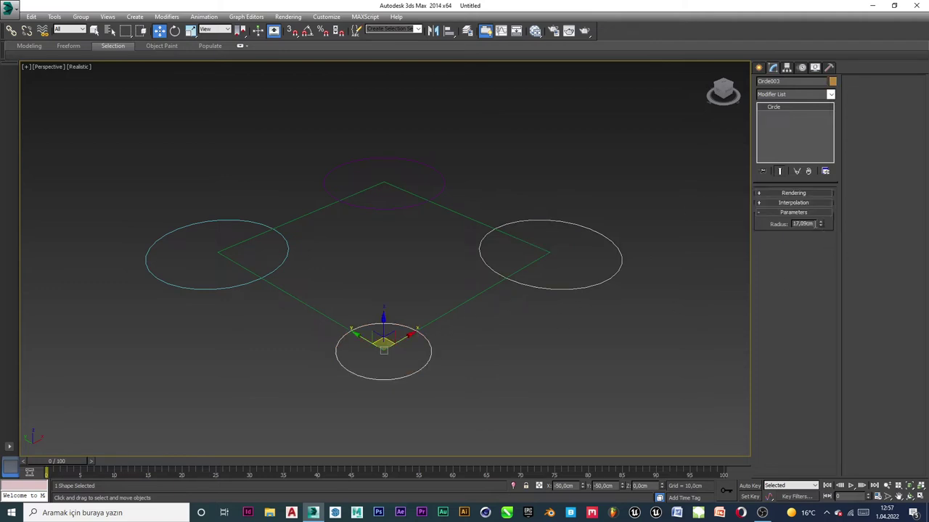
pyautogui.moveTo(817, 225); pyautogui.dragTo(791, 226)
pyautogui.write('30')
pyautogui.press('Return')
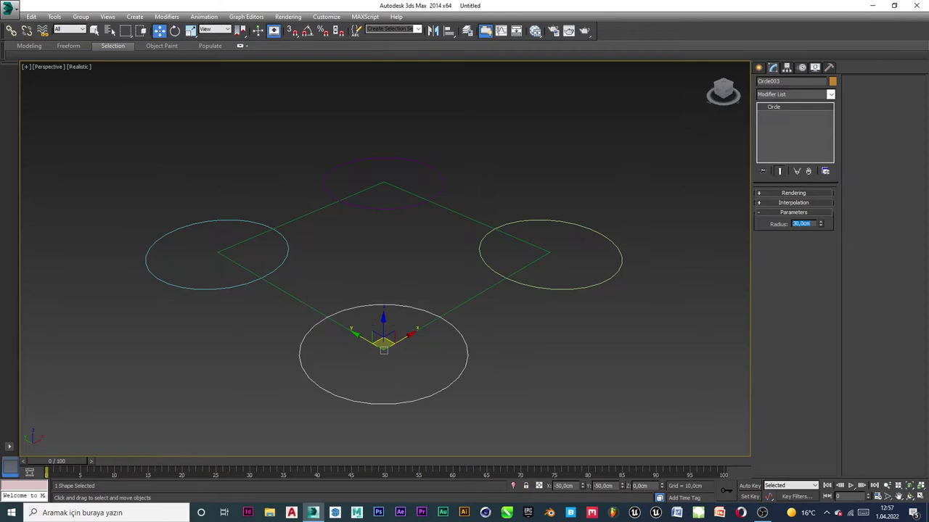
pyautogui.press('Delete')
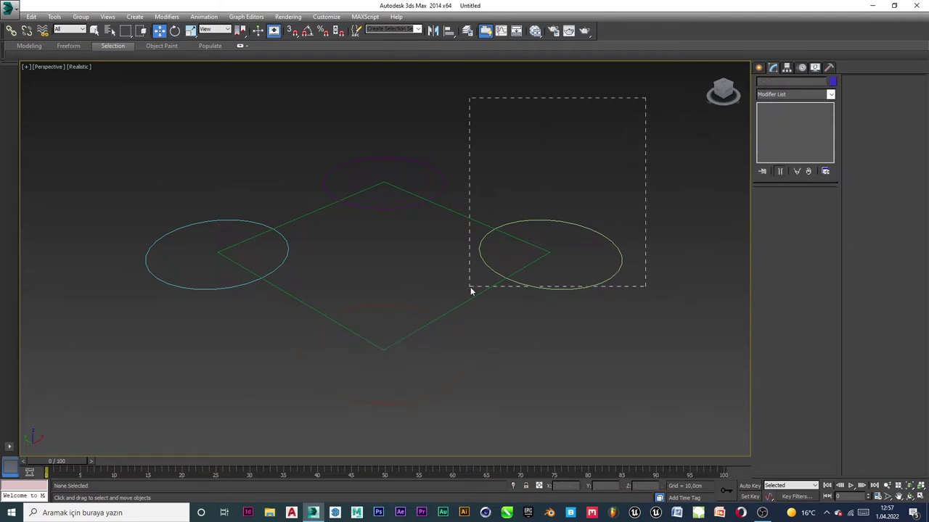
# Give the rectangle and all four circles a white object color and clear the selection
pyautogui.moveTo(108, 432); pyautogui.dragTo(108, 433)
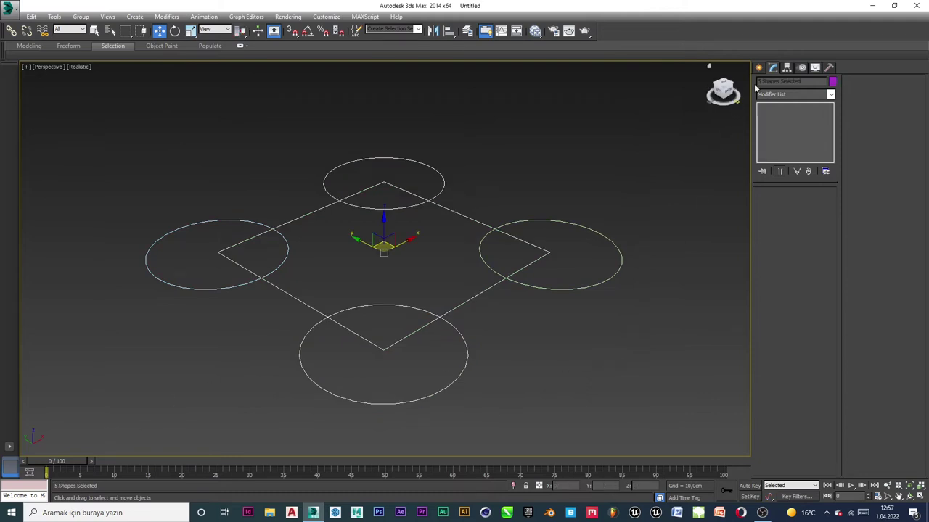
pyautogui.click(833, 83)
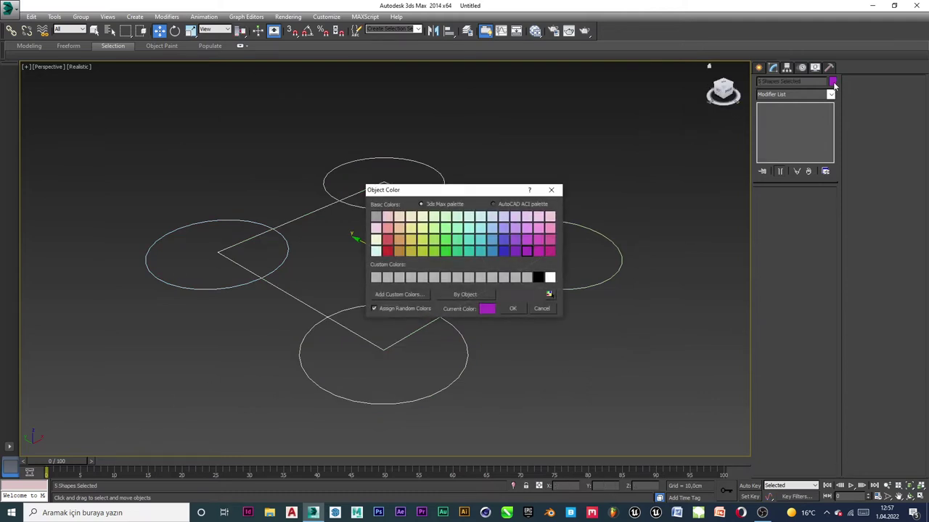
pyautogui.click(550, 278)
pyautogui.click(516, 311)
pyautogui.click(564, 342)
# Convert the rectangle to an Editable Spline
pyautogui.moveTo(454, 338); pyautogui.dragTo(490, 339, button='middle')
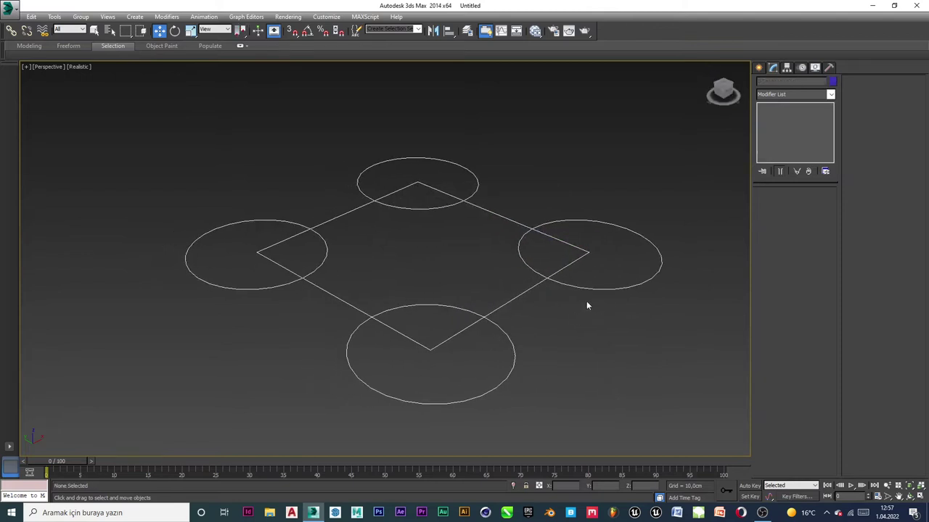
pyautogui.click(526, 290)
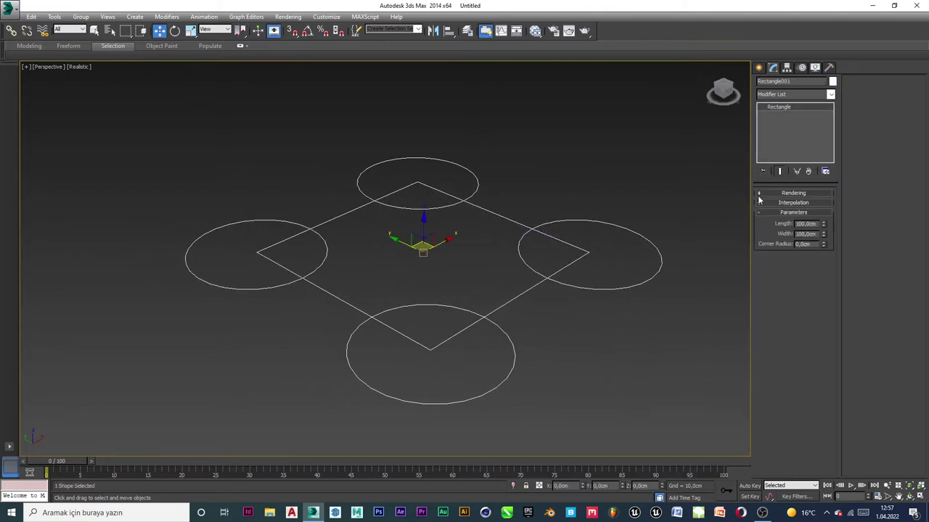
pyautogui.rightClick(782, 109)
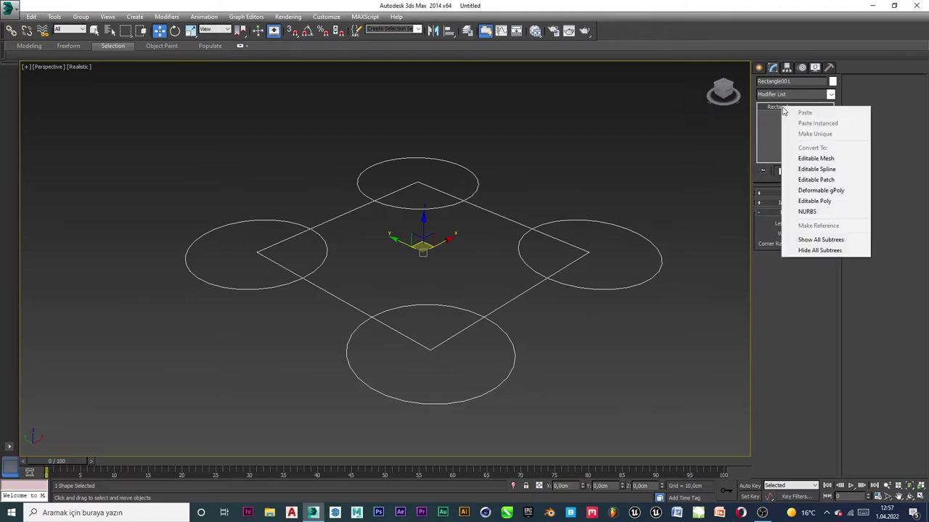
pyautogui.click(842, 172)
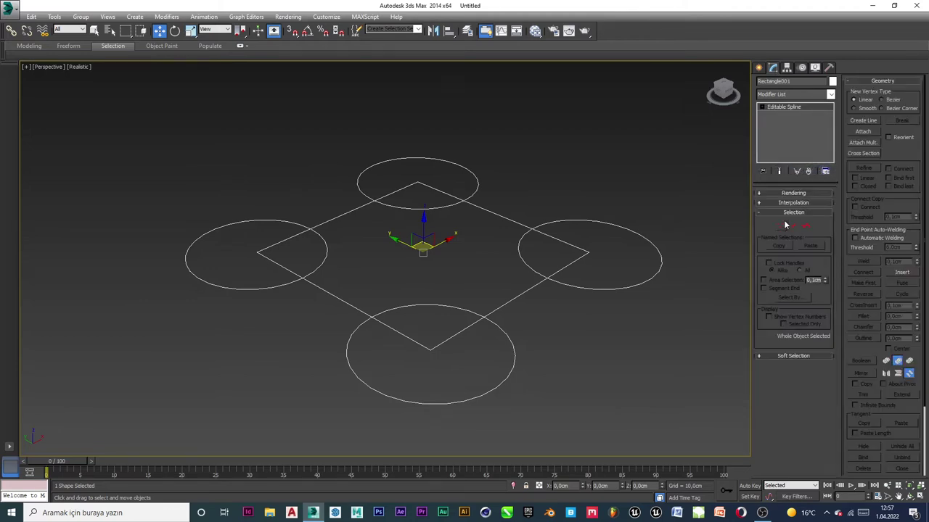
# Switch the converted rectangle to Spline sub-object level after trying the Vertex and Segment levels
pyautogui.click(782, 225)
pyautogui.click(794, 226)
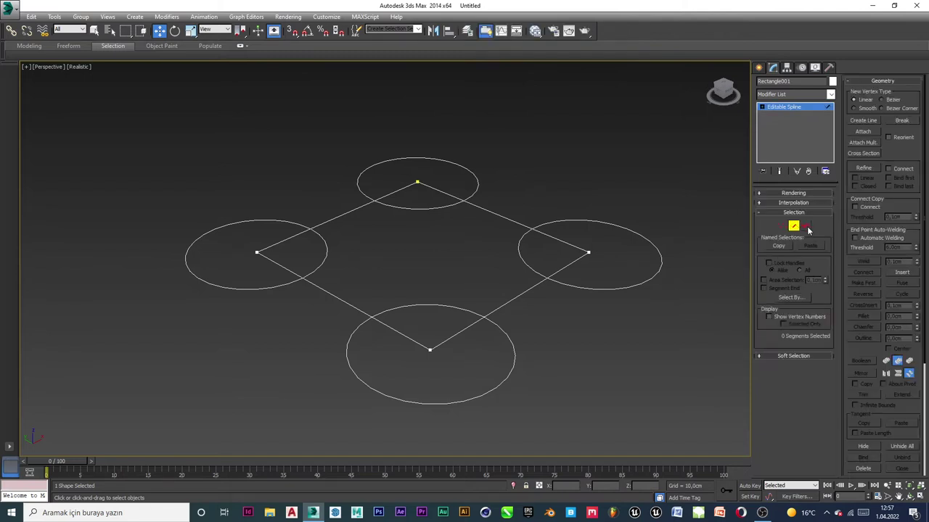
pyautogui.click(805, 227)
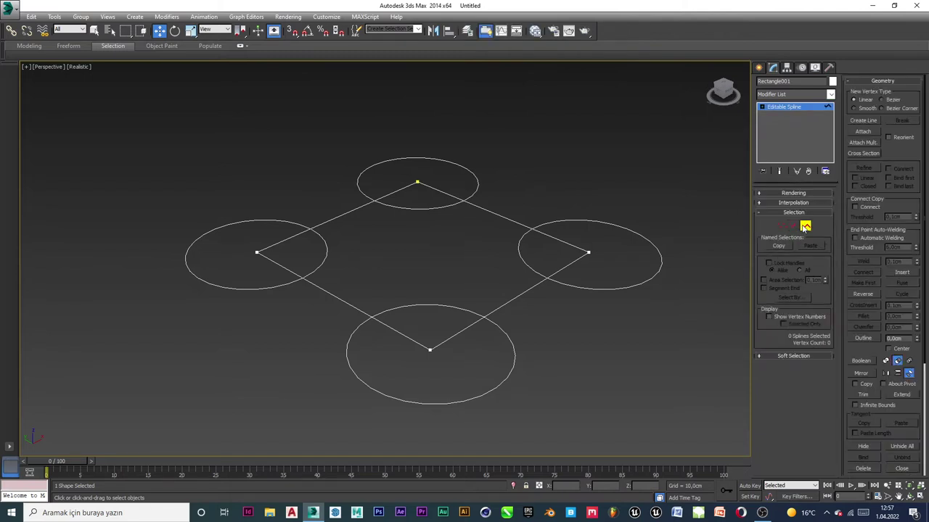
pyautogui.click(805, 226)
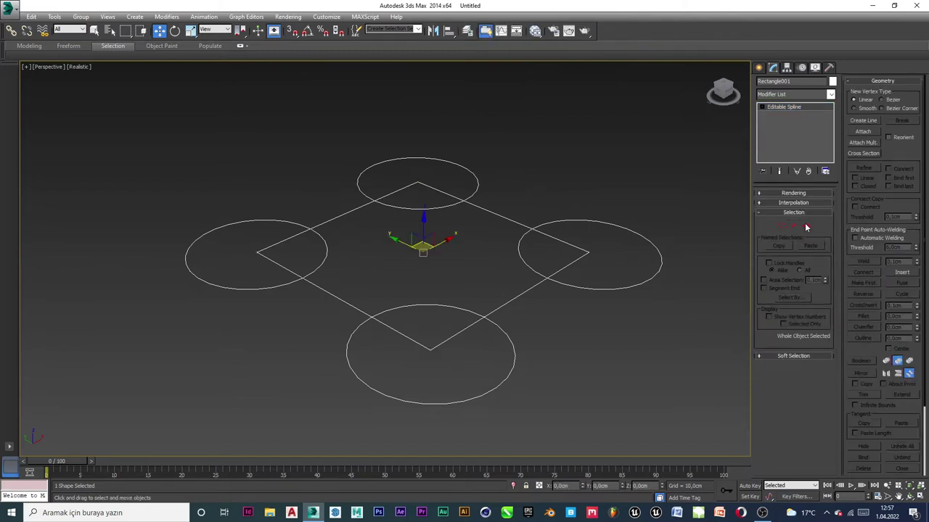
pyautogui.click(805, 227)
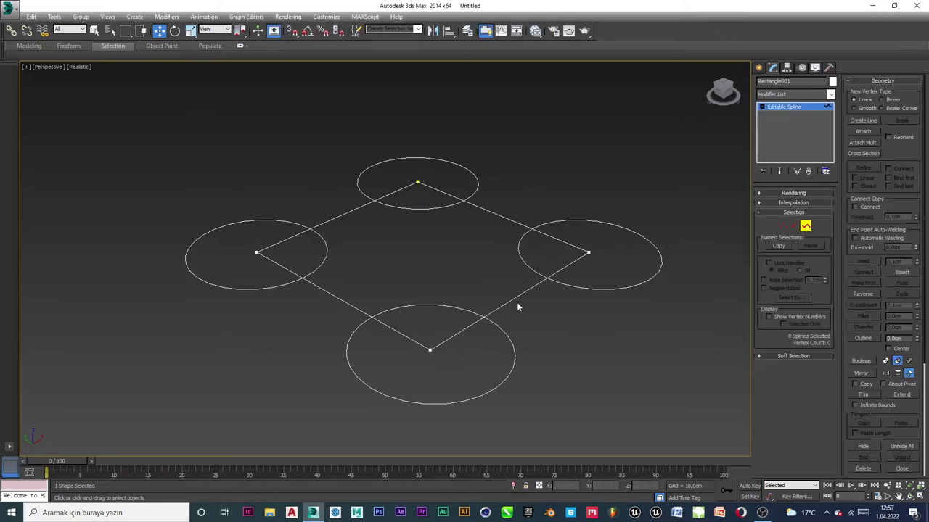
# Attach the four corner circles to the rectangle's editable spline
pyautogui.click(517, 297)
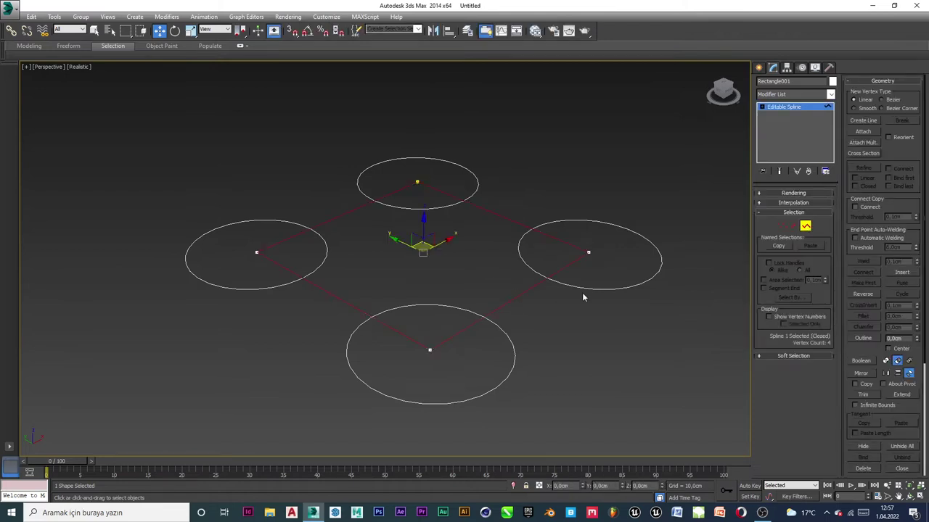
pyautogui.click(862, 132)
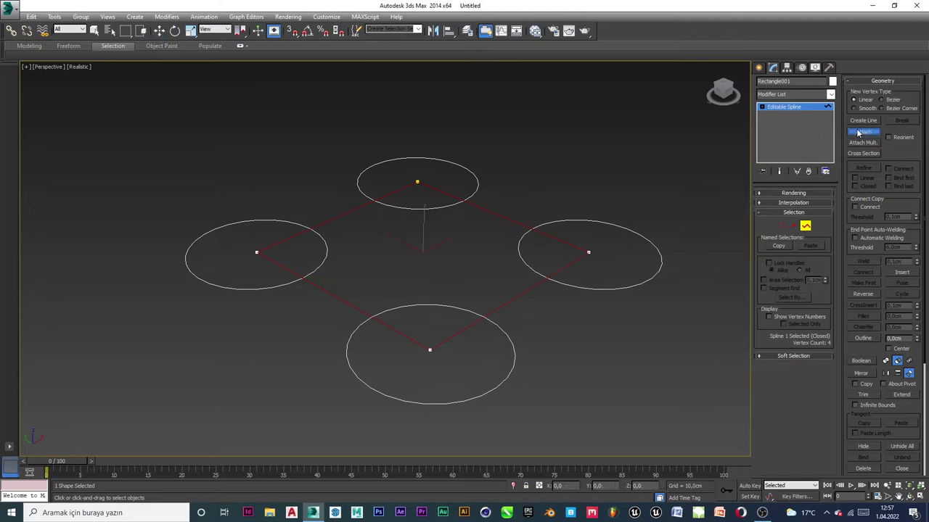
pyautogui.click(479, 183)
pyautogui.click(274, 288)
pyautogui.click(501, 383)
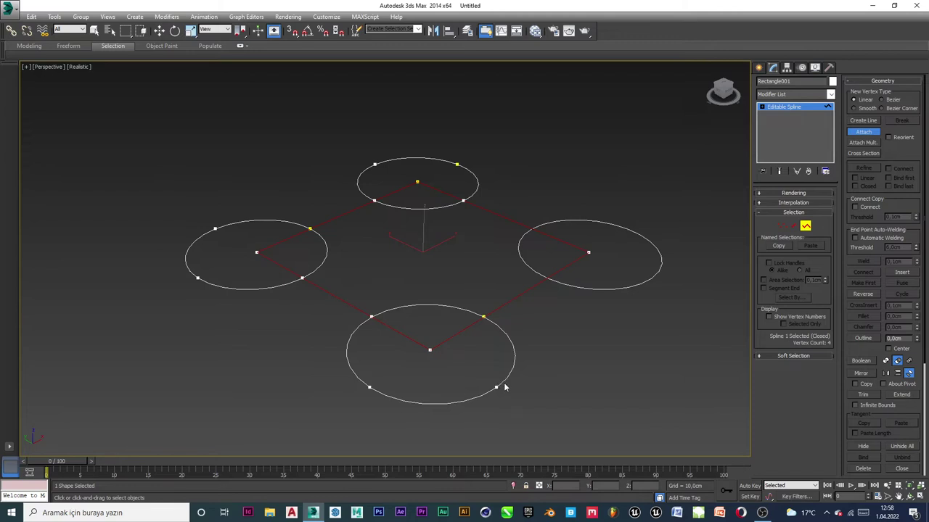
pyautogui.click(636, 283)
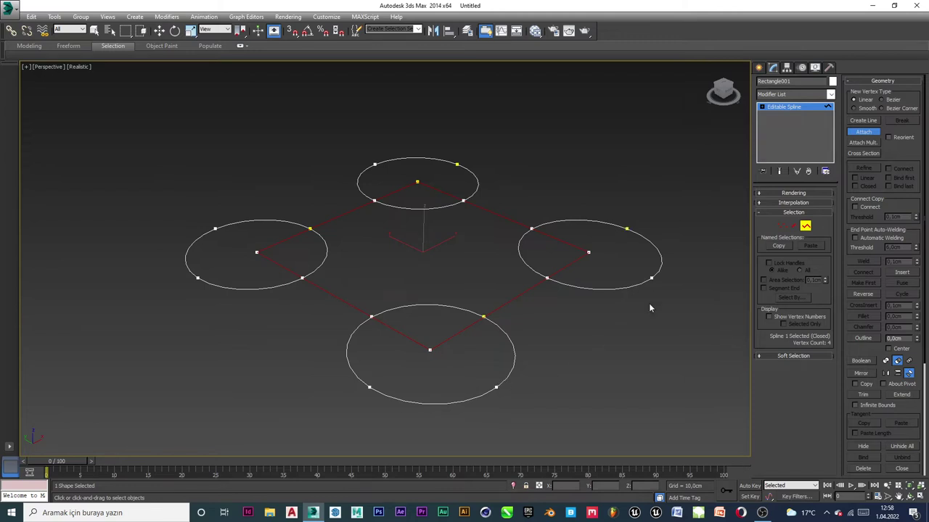
# Examine the combined shape at the Vertex, Segment and Spline levels and return to whole-object level
pyautogui.click(781, 226)
pyautogui.click(794, 225)
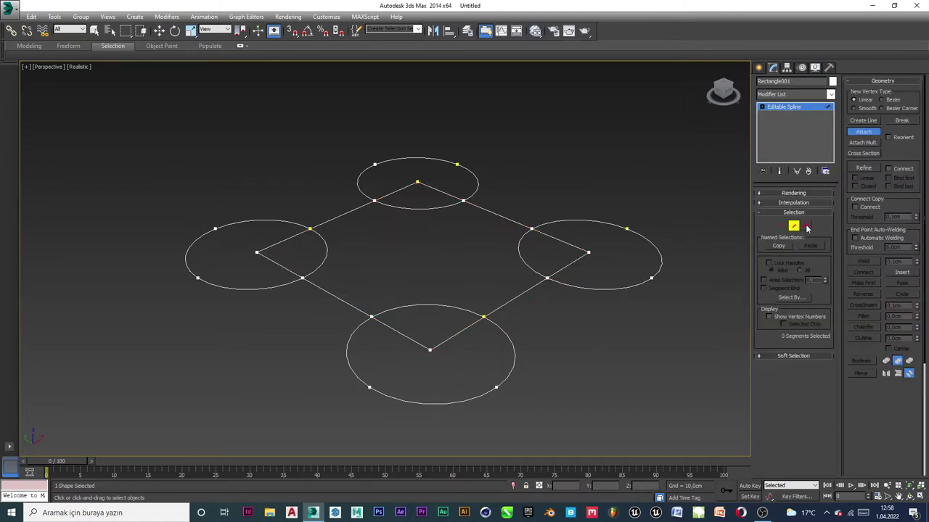
pyautogui.click(807, 227)
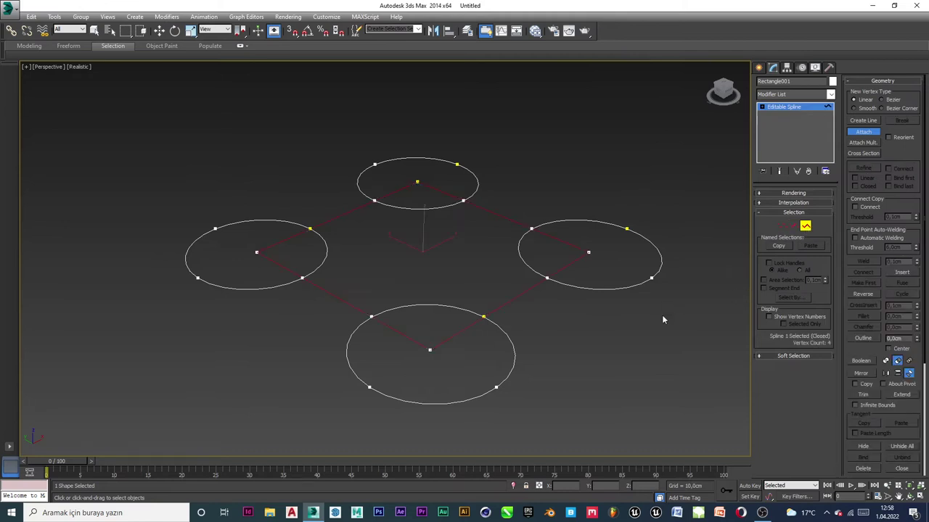
pyautogui.moveTo(682, 336); pyautogui.dragTo(653, 330, button='middle')
pyautogui.click(807, 227)
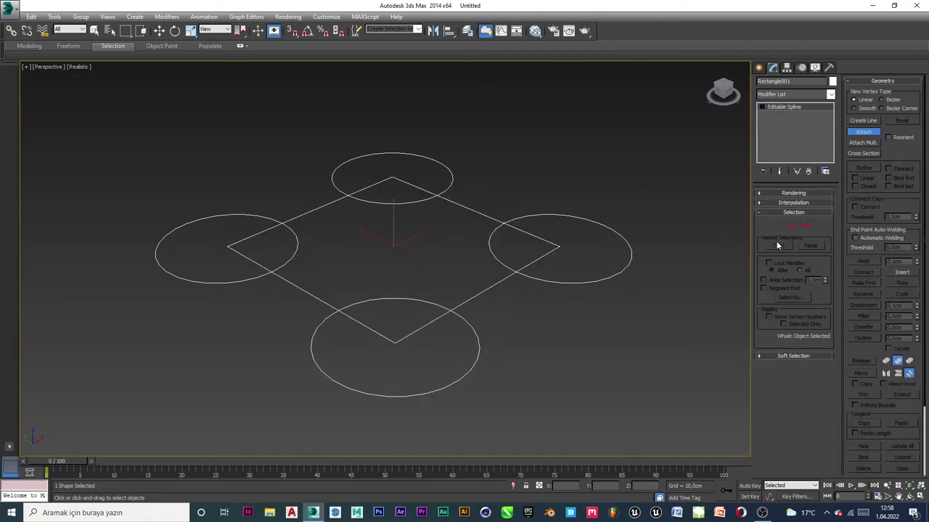
# Try moving the whole combined shape and undo the move
pyautogui.press('w')
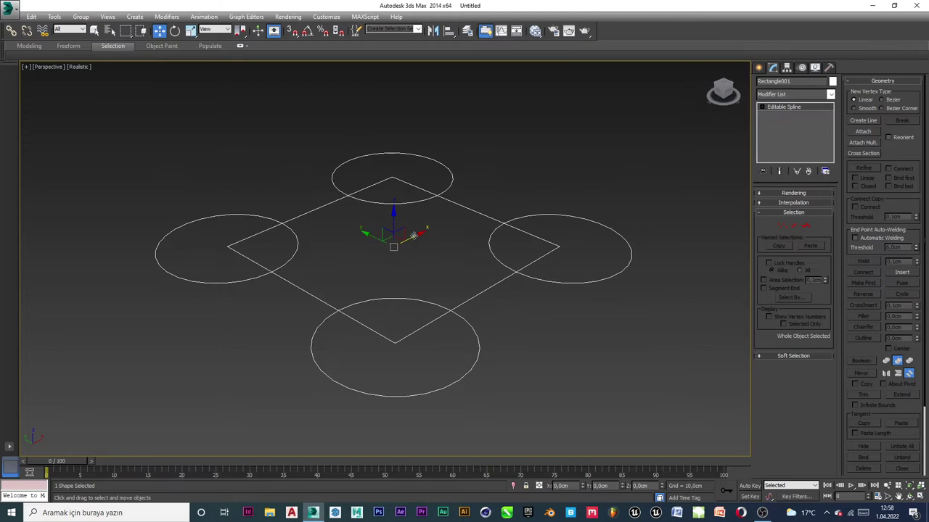
pyautogui.moveTo(411, 232); pyautogui.dragTo(599, 224)
pyautogui.hotkey('ctrl', 'z')
pyautogui.scroll(3, 464, 261)
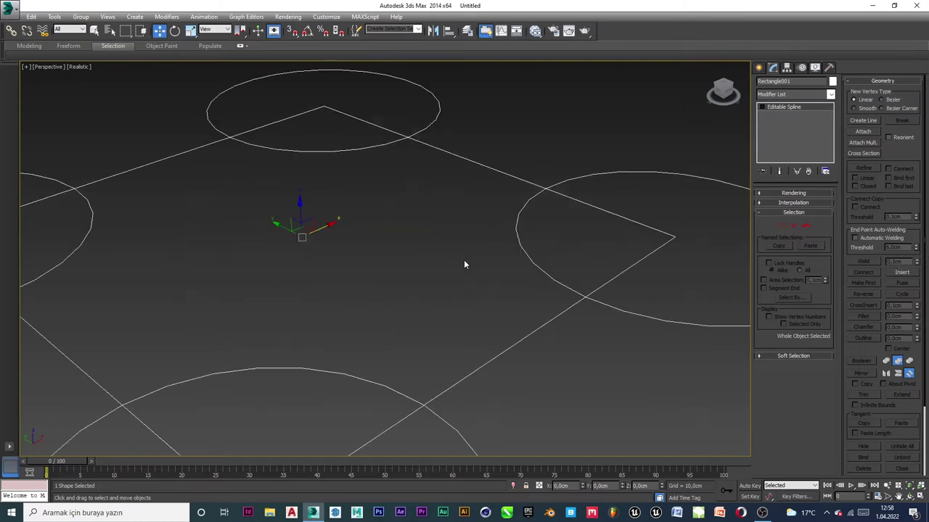
pyautogui.scroll(-3, 480, 270)
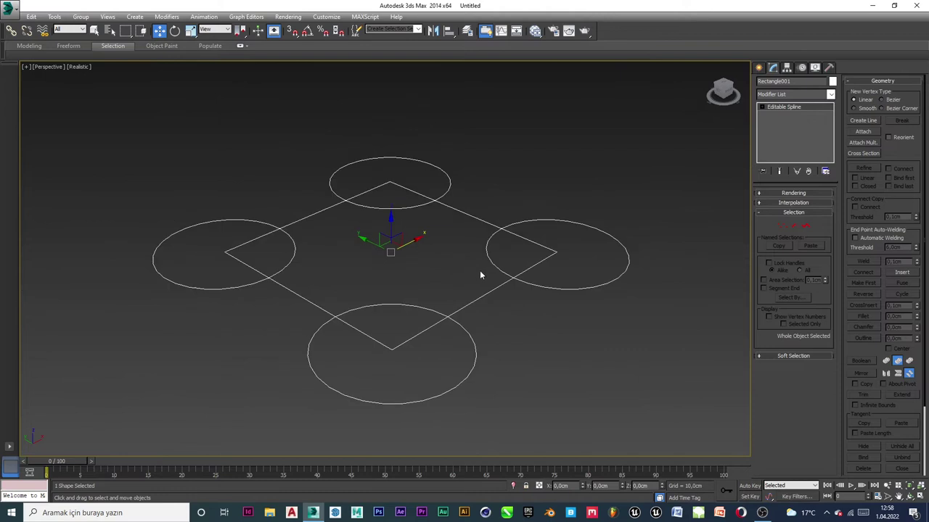
# At Spline level, Boolean-union the rectangle with the far and left corner circles and subtract the right corner circle
pyautogui.click(804, 226)
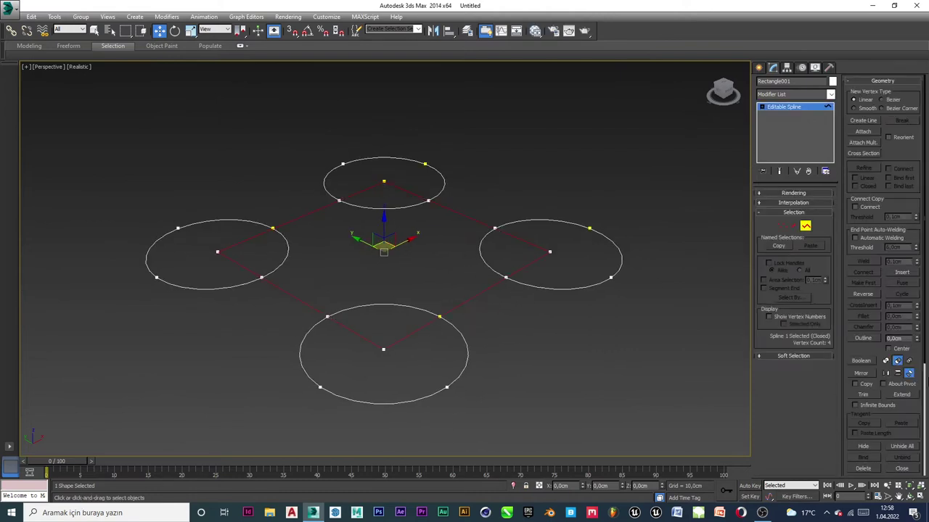
pyautogui.click(886, 361)
pyautogui.click(863, 361)
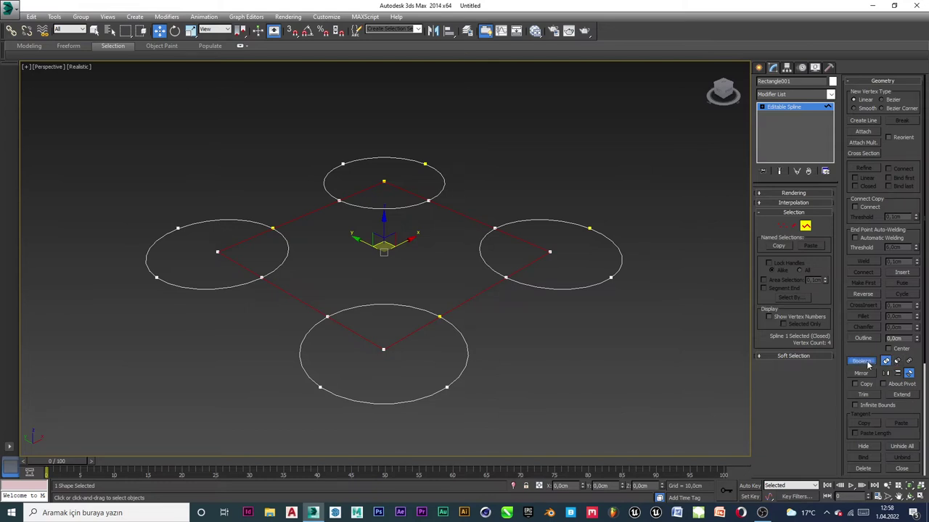
pyautogui.click(397, 208)
pyautogui.click(284, 258)
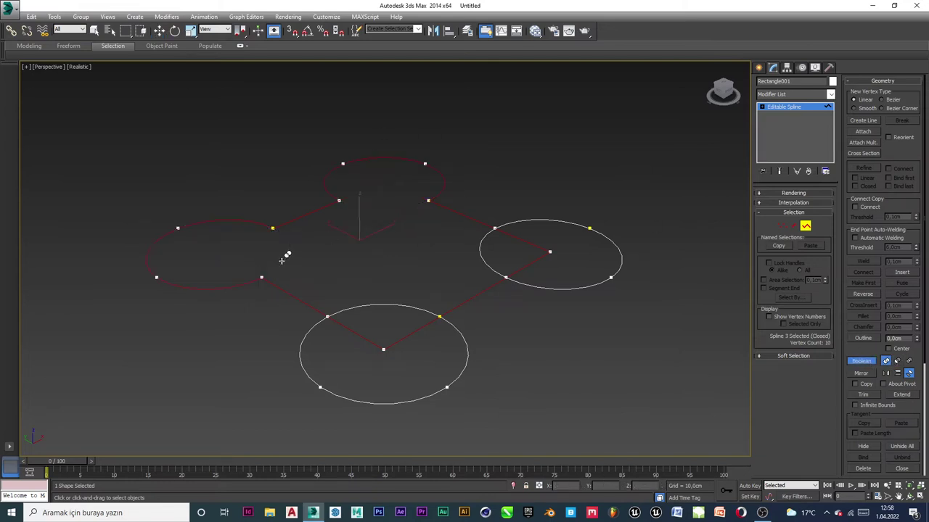
pyautogui.click(897, 360)
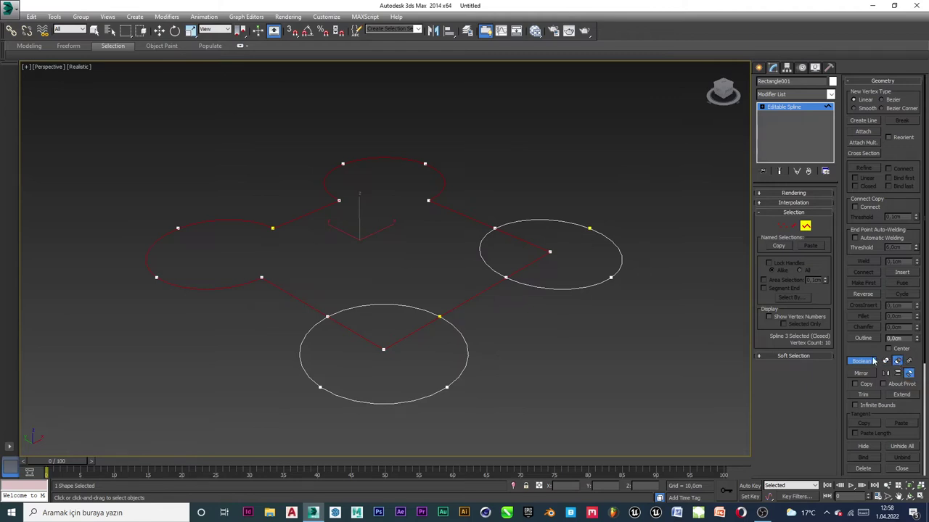
pyautogui.click(577, 289)
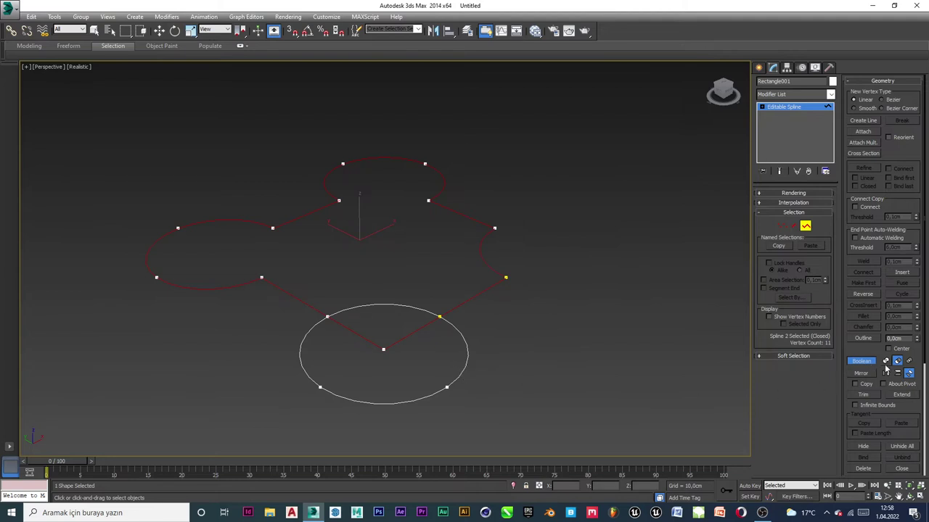
# Try a Boolean intersection of the merged outline with the near corner circle and undo it
pyautogui.click(909, 361)
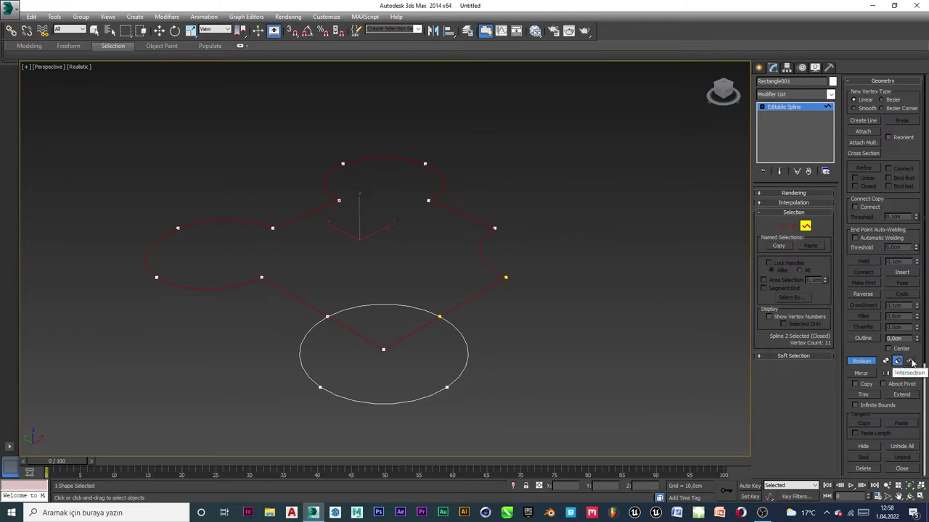
pyautogui.click(463, 358)
pyautogui.hotkey('ctrl', 'z')
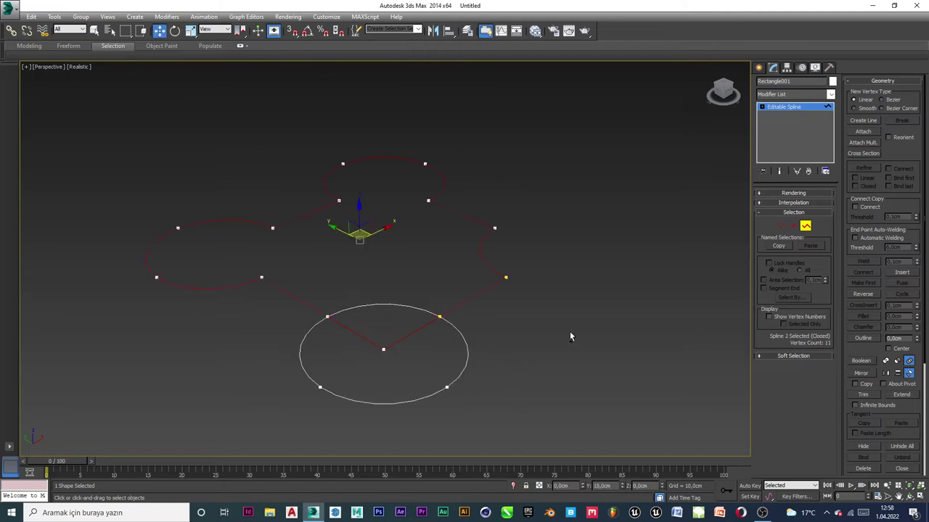
# Set the mirror direction to vertical, try a Boolean subtraction of the outline from the near corner circle, and undo the attempt
pyautogui.click(897, 373)
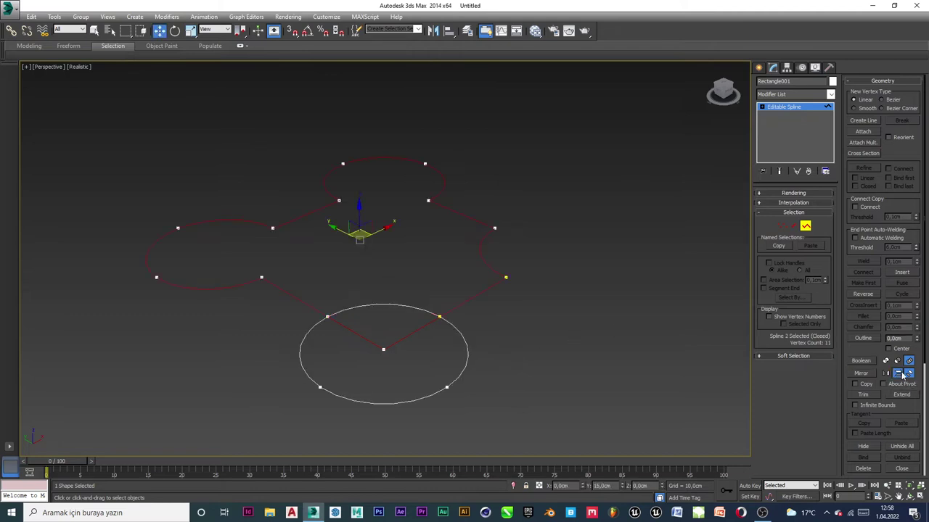
pyautogui.click(463, 364)
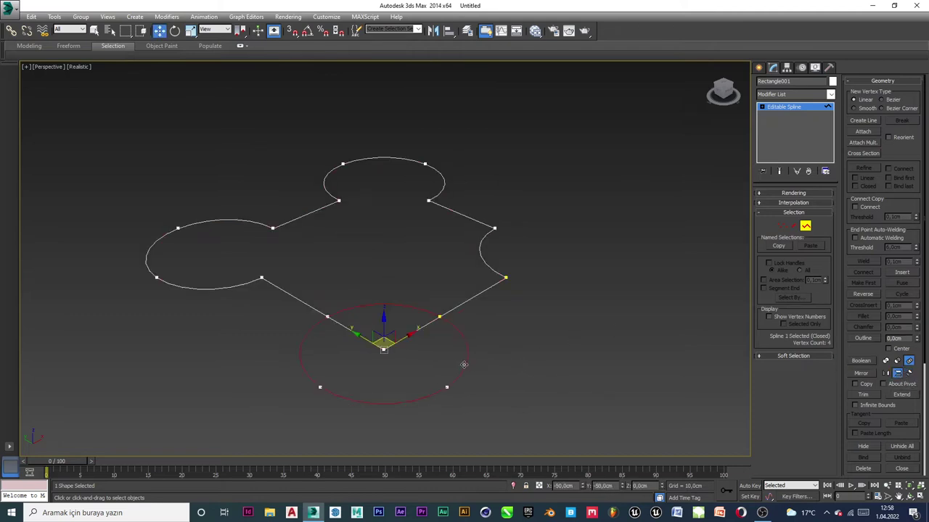
pyautogui.click(861, 361)
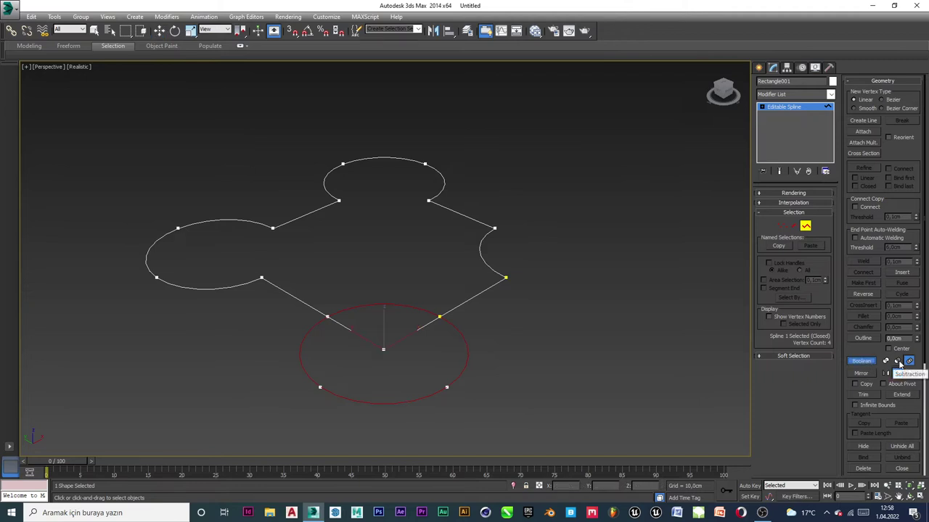
pyautogui.click(897, 360)
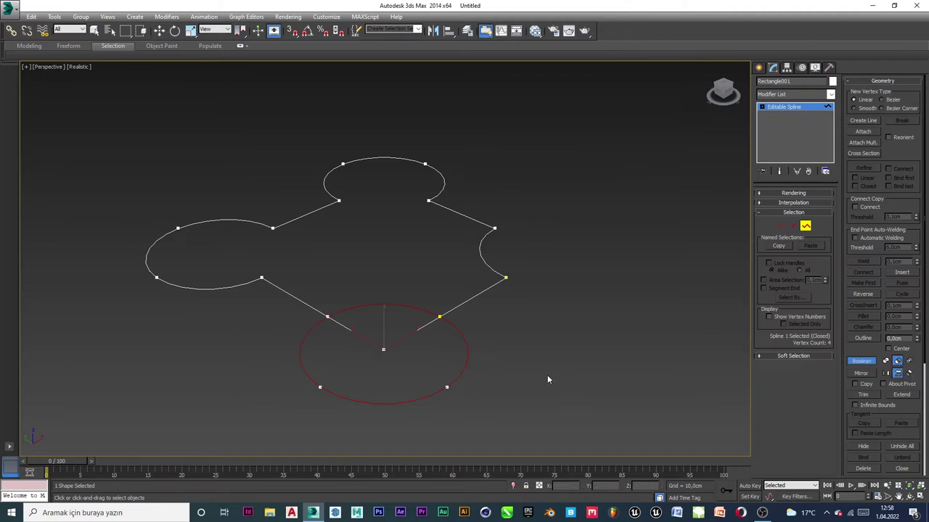
pyautogui.click(480, 294)
pyautogui.hotkey('ctrl', 'z')
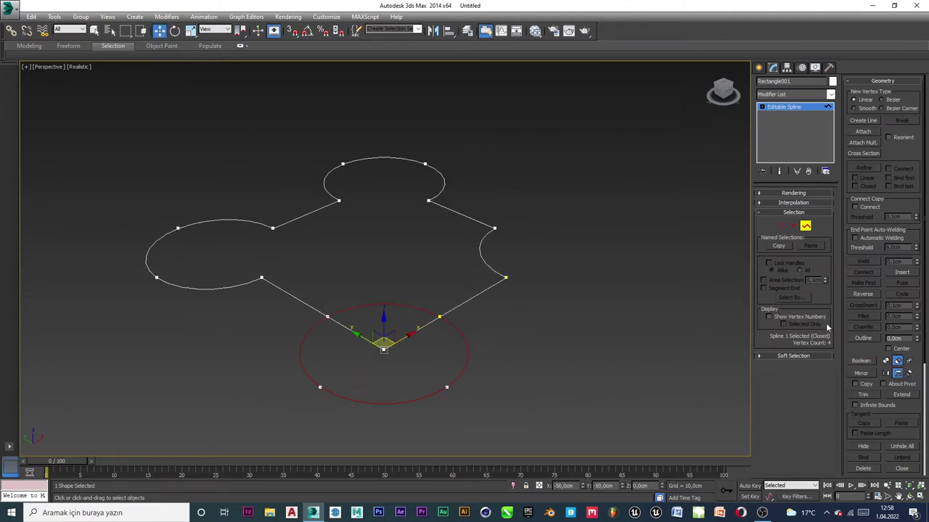
# Select the merged outline and Boolean-subtract the near corner circle from it
pyautogui.click(540, 317)
pyautogui.click(490, 283)
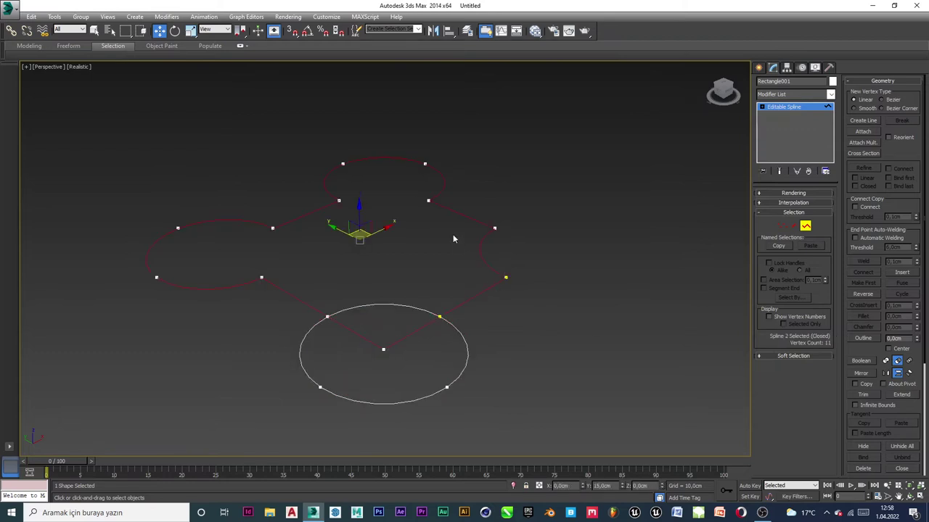
pyautogui.click(861, 362)
pyautogui.click(468, 348)
# Mirror the outline vertically with Copy enabled and move the copy along the Y axis to about -133 cm
pyautogui.scroll(-4, 608, 353)
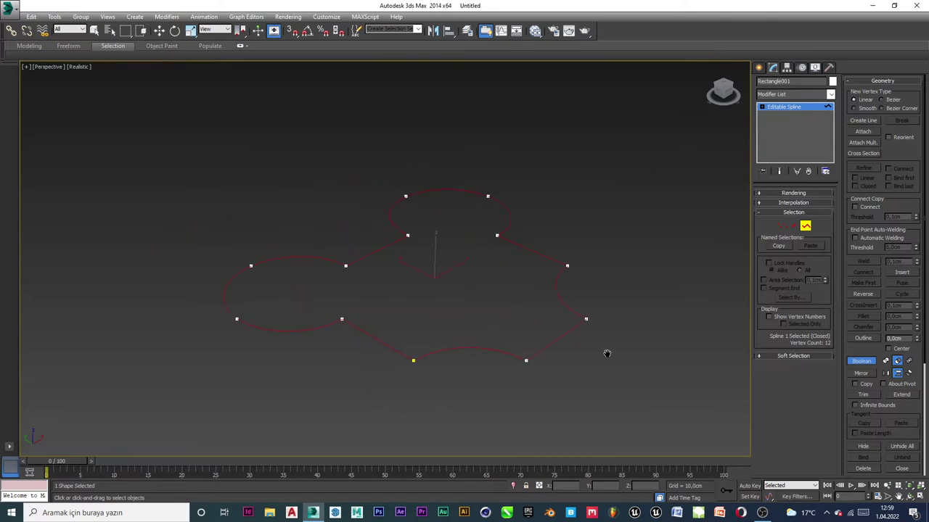
pyautogui.moveTo(639, 358); pyautogui.dragTo(539, 331, button='middle')
pyautogui.press('w')
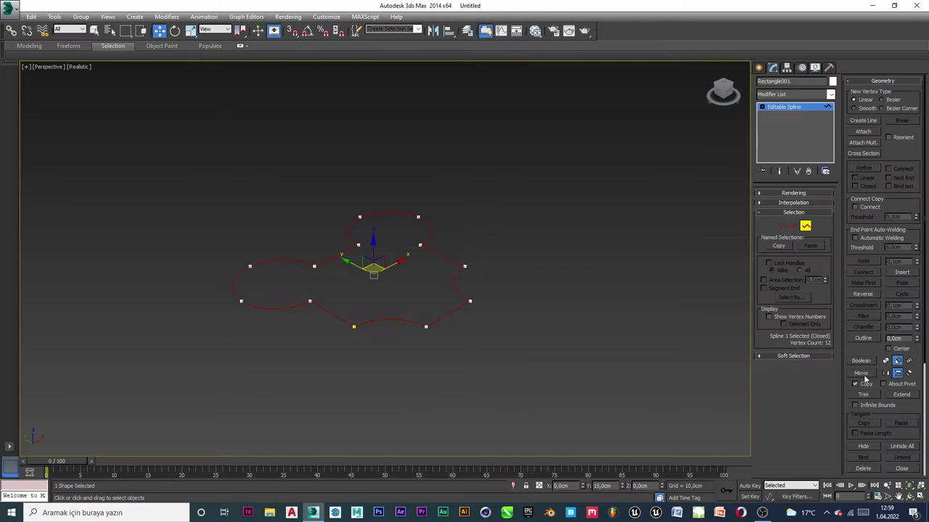
pyautogui.click(861, 373)
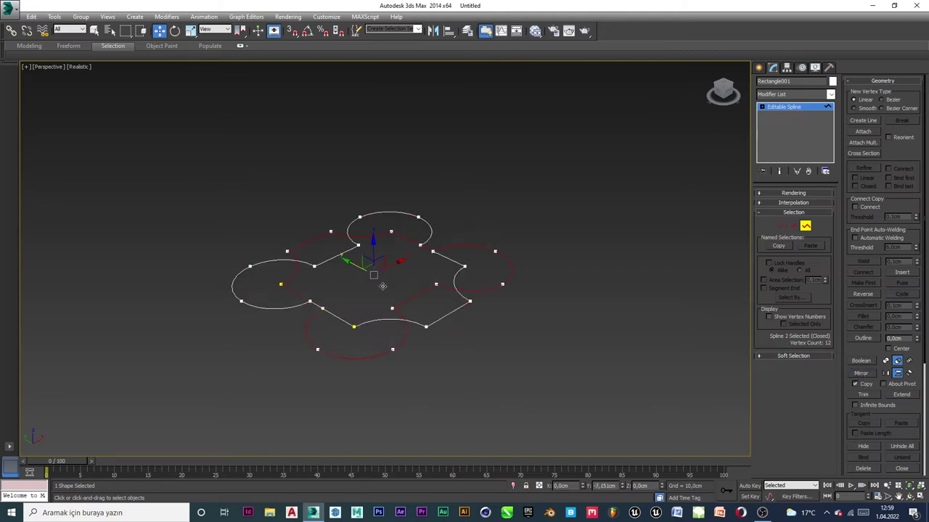
pyautogui.moveTo(351, 262); pyautogui.dragTo(553, 407)
# Mirror both outlines vertically as copies, move the copies along the X axis beside the originals, and clear the selection
pyautogui.moveTo(583, 352); pyautogui.dragTo(489, 262, button='middle')
pyautogui.scroll(-5, 530, 319)
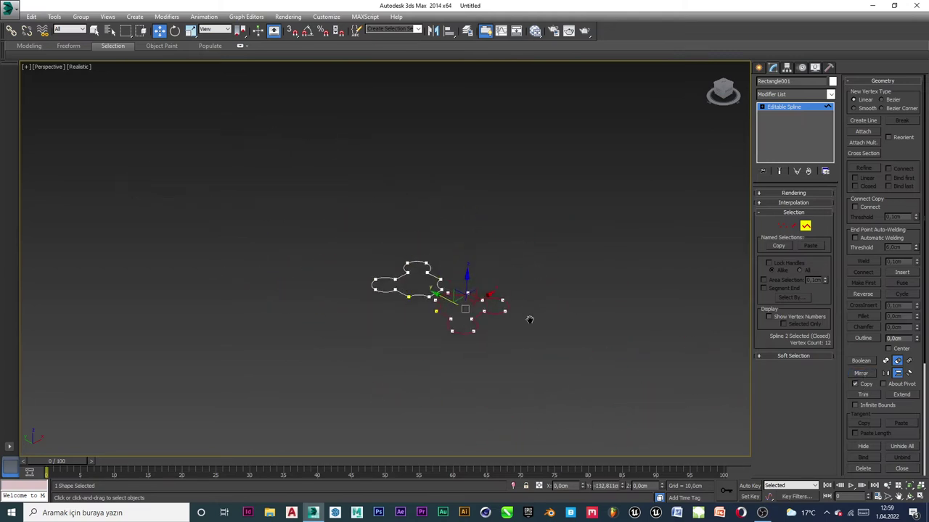
pyautogui.scroll(2, 530, 319)
pyautogui.moveTo(555, 172); pyautogui.dragTo(288, 373)
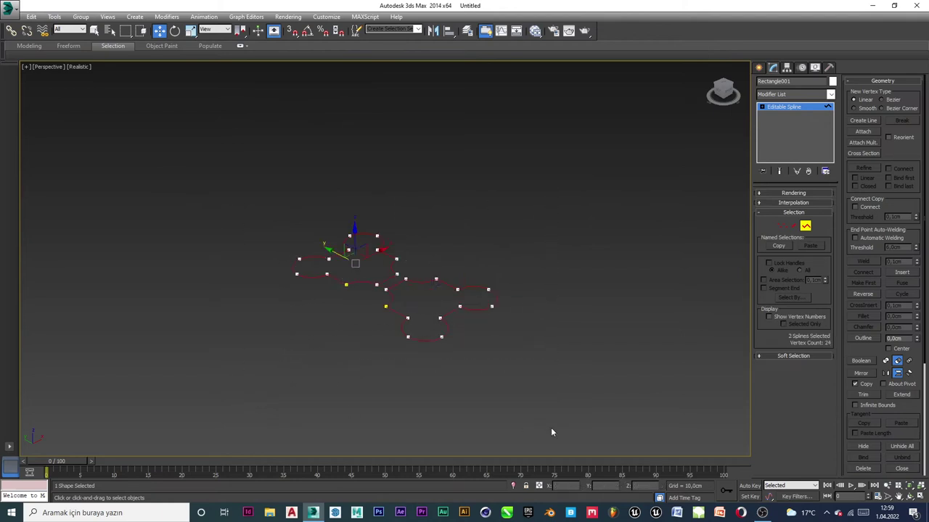
pyautogui.click(860, 373)
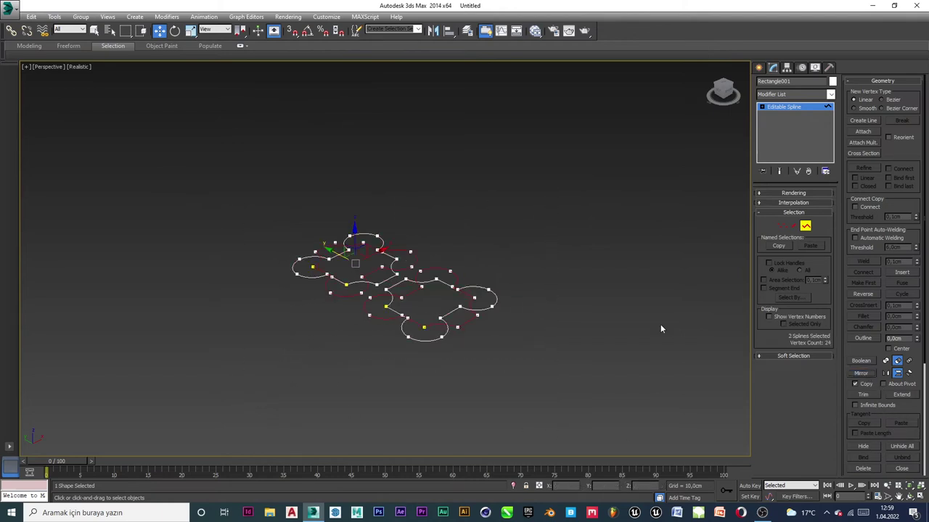
pyautogui.moveTo(383, 250); pyautogui.dragTo(484, 207)
pyautogui.click(619, 168)
# Mirror all four outlines as copies in both directions, move the copies along the X axis clear of the originals, and deselect them
pyautogui.moveTo(618, 90); pyautogui.dragTo(319, 346)
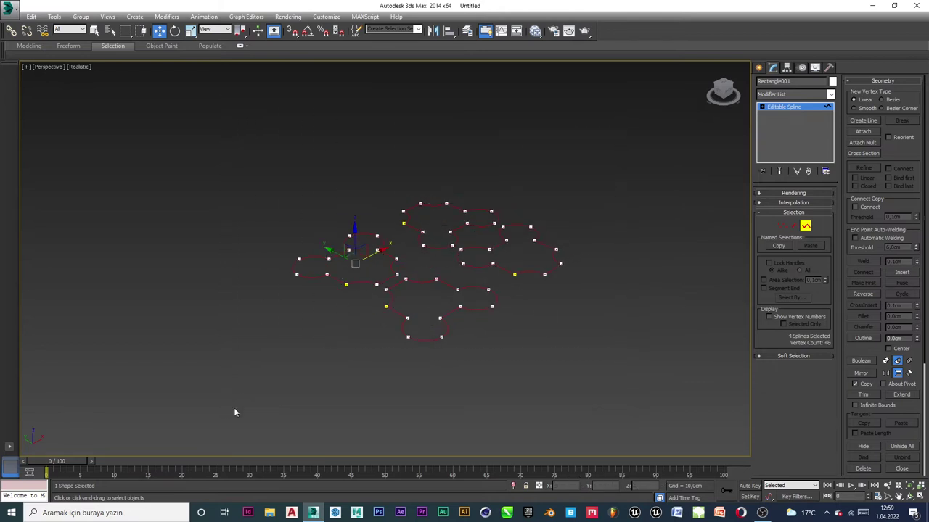
pyautogui.click(910, 373)
pyautogui.click(862, 373)
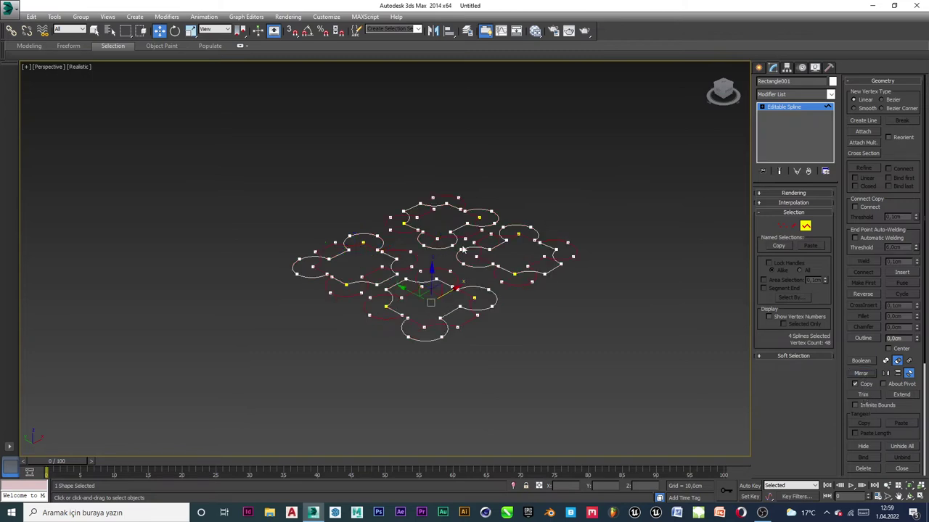
pyautogui.moveTo(451, 290); pyautogui.dragTo(626, 211)
pyautogui.click(643, 297)
# Select all eight outlines, extrude them by 49 cm, and inspect the solids from another angle
pyautogui.scroll(-3, 643, 297)
pyautogui.moveTo(643, 297); pyautogui.dragTo(515, 359, button='middle')
pyautogui.scroll(3, 448, 341)
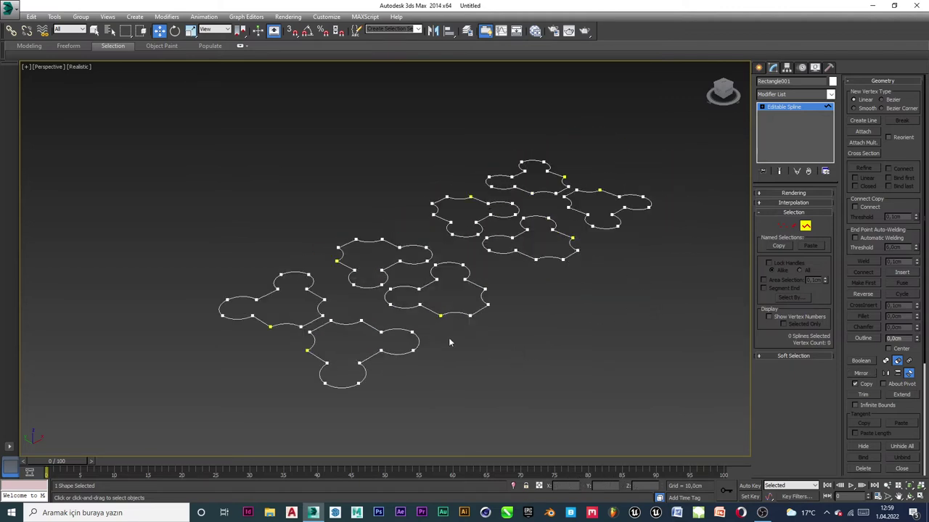
pyautogui.moveTo(449, 342); pyautogui.dragTo(517, 310, button='middle')
pyautogui.moveTo(668, 110); pyautogui.dragTo(403, 381)
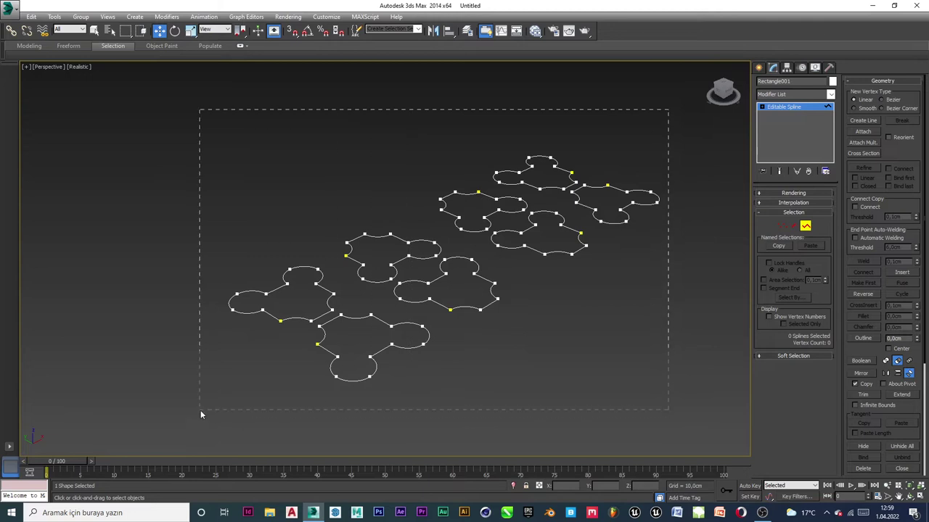
pyautogui.moveTo(200, 410); pyautogui.dragTo(202, 412)
pyautogui.click(783, 94)
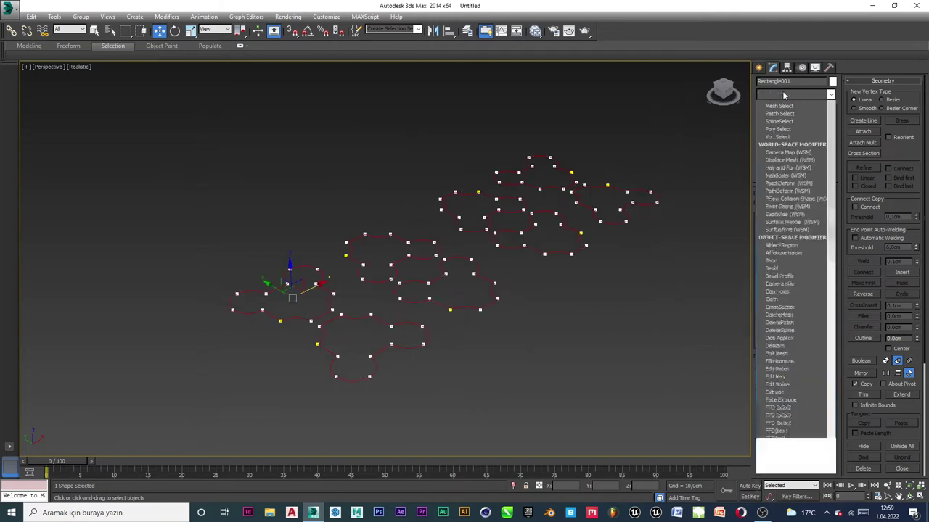
pyautogui.write('ext')
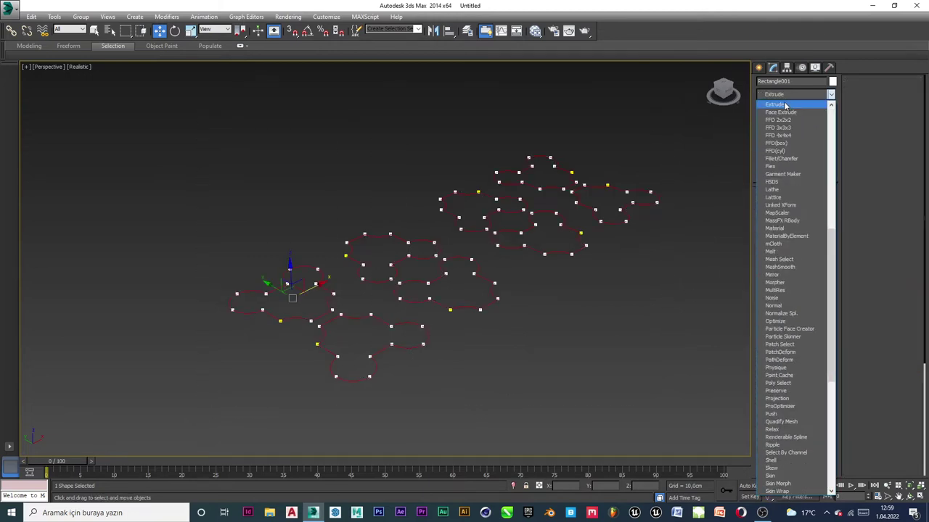
pyautogui.click(785, 106)
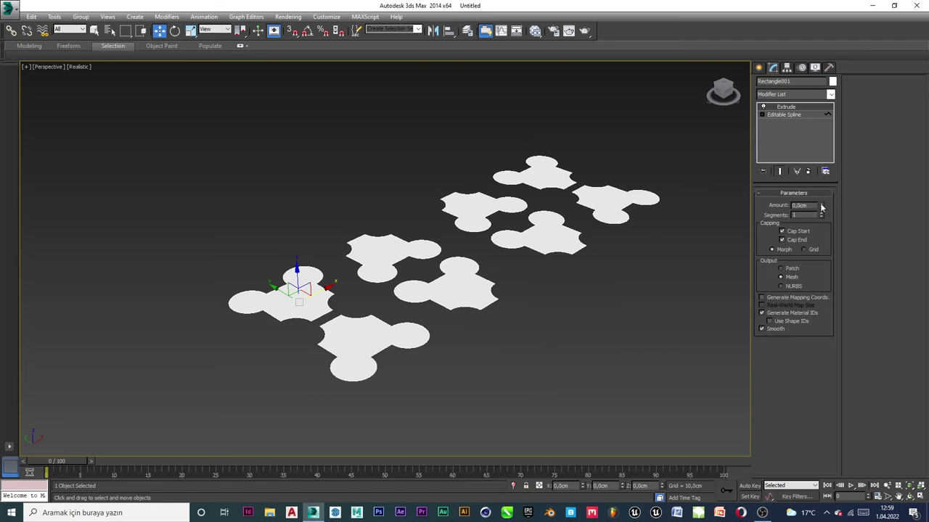
pyautogui.moveTo(821, 208); pyautogui.dragTo(822, 161)
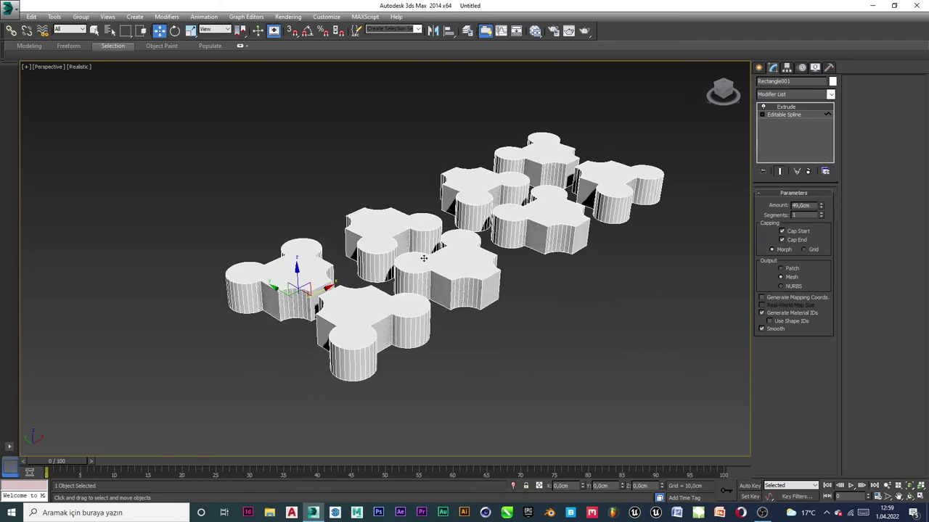
pyautogui.keyDown('alt'); pyautogui.moveTo(425, 257); pyautogui.dragTo(545, 302, button='middle'); pyautogui.keyUp('alt')
pyautogui.scroll(3, 545, 302)
pyautogui.scroll(-3, 544, 303)
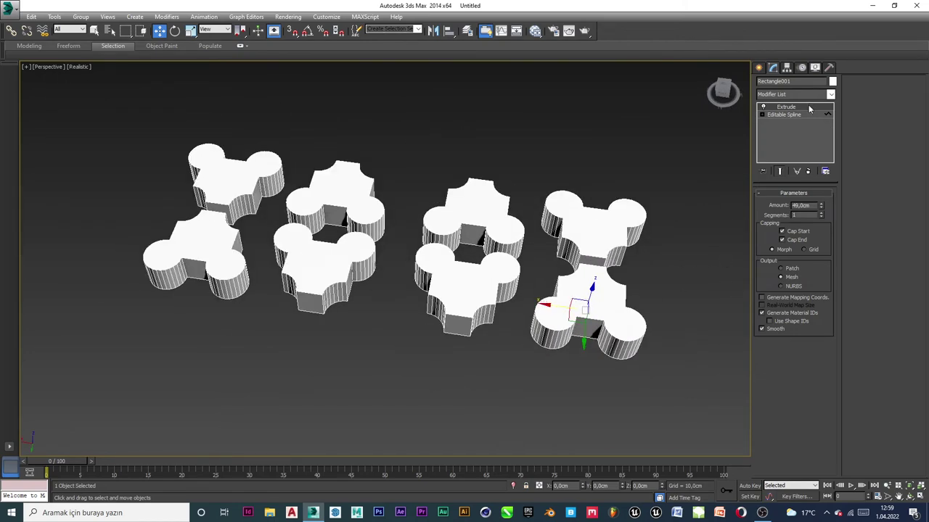
# Remove the Extrude modifier and undo the last mirrored copy of the four outlines
pyautogui.click(807, 172)
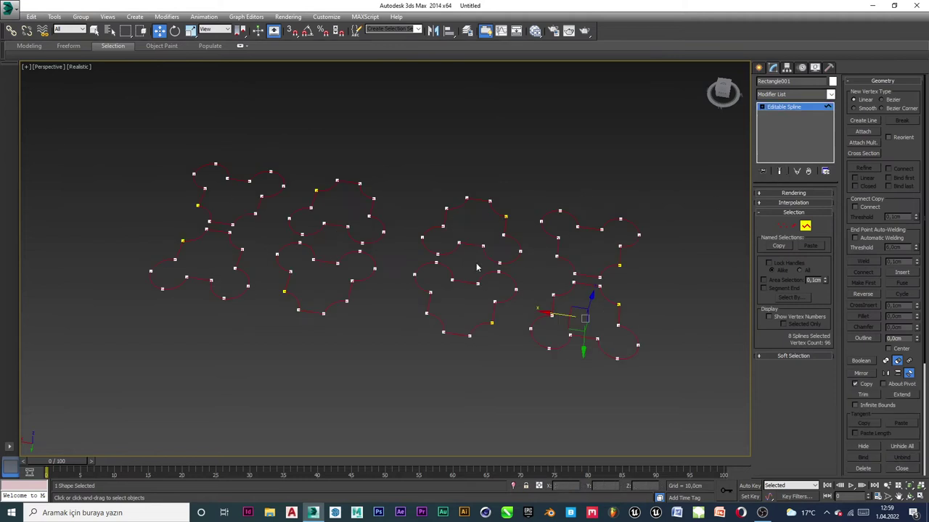
pyautogui.hotkey('ctrl', 'z')
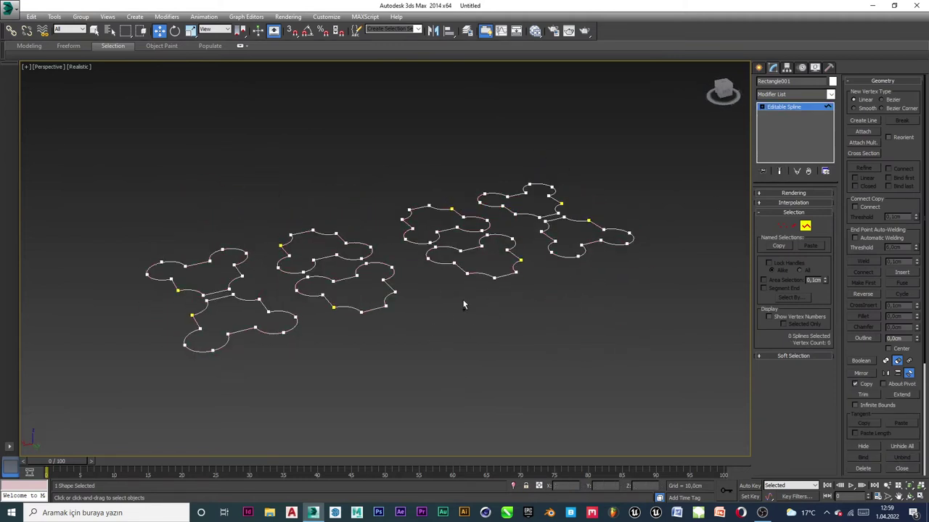
pyautogui.hotkey('ctrl', 'z')
pyautogui.hotkey('ctrl', 'z')
pyautogui.hotkey('ctrl', 'z')
pyautogui.hotkey('ctrl', 'z')
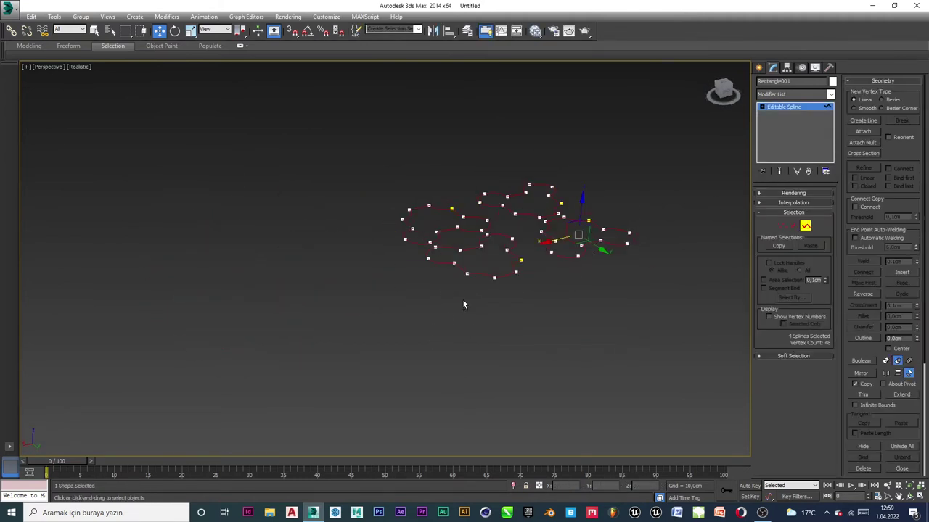
pyautogui.click(470, 323)
pyautogui.scroll(5, 453, 289)
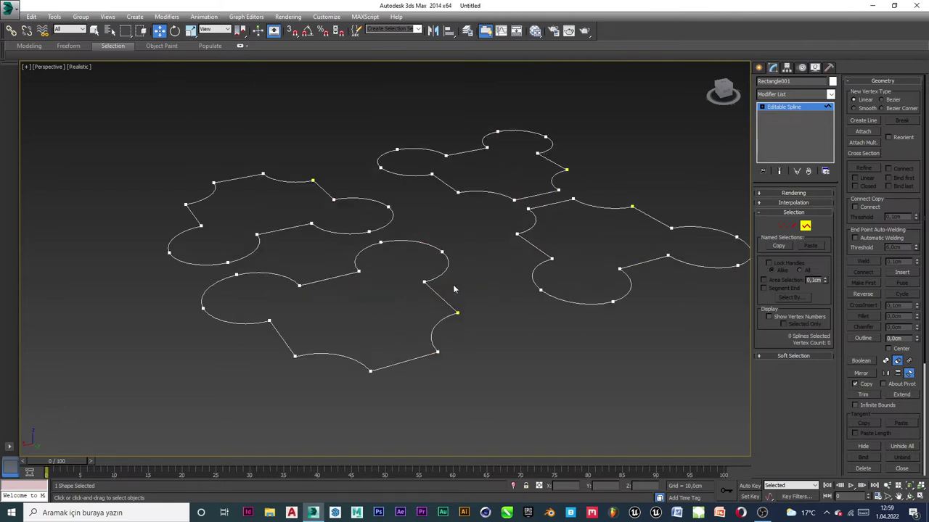
pyautogui.scroll(-5, 483, 294)
# Undo the remaining mirrored copies until only the single merged outline is left
pyautogui.hotkey('ctrl', 'z')
pyautogui.hotkey('ctrl', 'z')
pyautogui.hotkey('ctrl', 'z')
pyautogui.hotkey('ctrl', 'z')
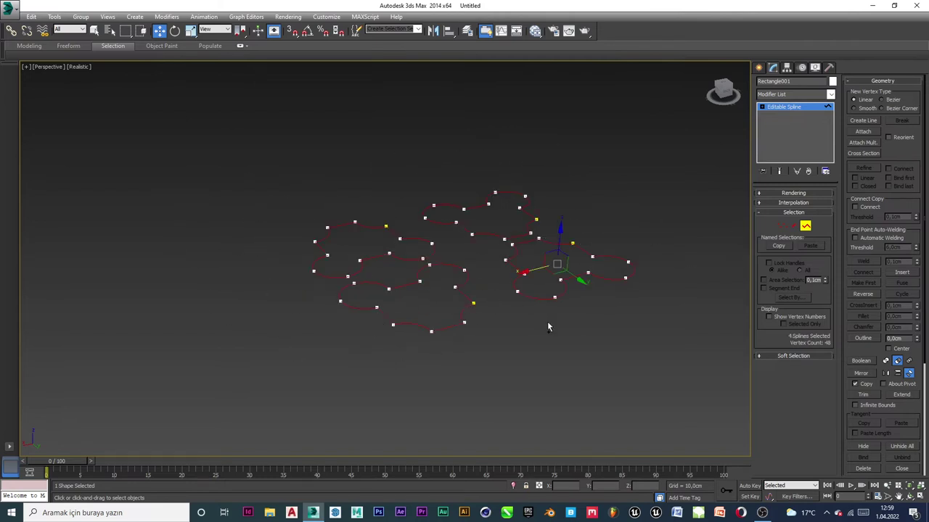
pyautogui.hotkey('ctrl', 'z')
pyautogui.hotkey('ctrl', 'z')
pyautogui.hotkey('ctrl', 'z')
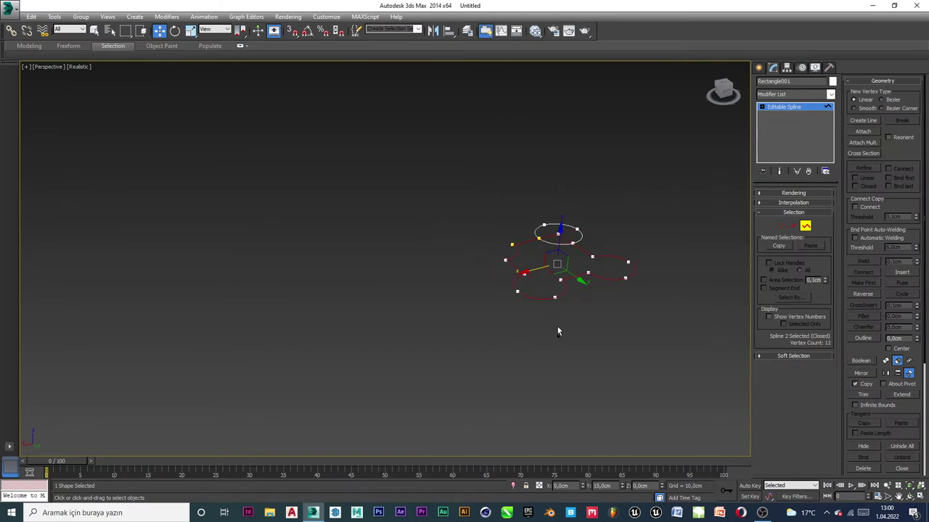
pyautogui.hotkey('ctrl', 'z')
pyautogui.hotkey('ctrl', 'z')
pyautogui.hotkey('ctrl', 'z')
pyautogui.hotkey('ctrl', 'z')
pyautogui.hotkey('ctrl', 'z')
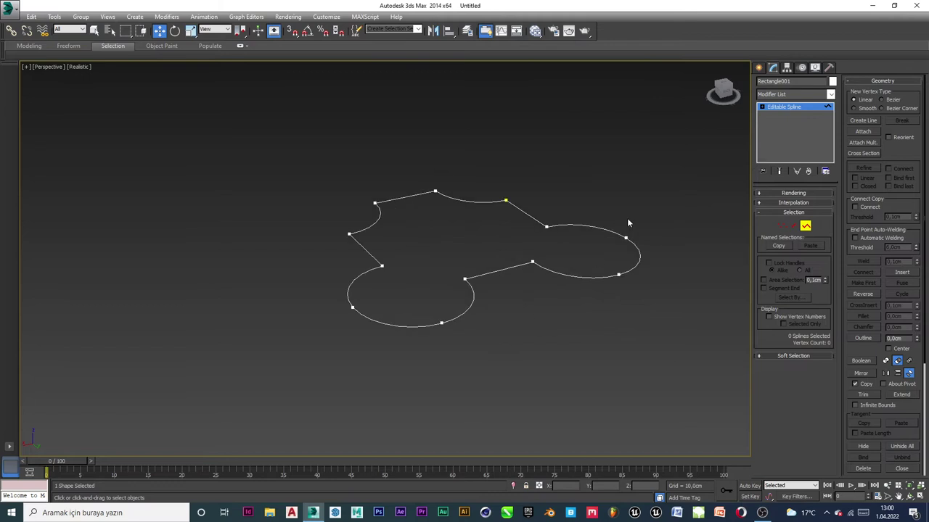
# Break the outline at the vertex where the nearer round lobe meets its short straight edge
pyautogui.click(783, 227)
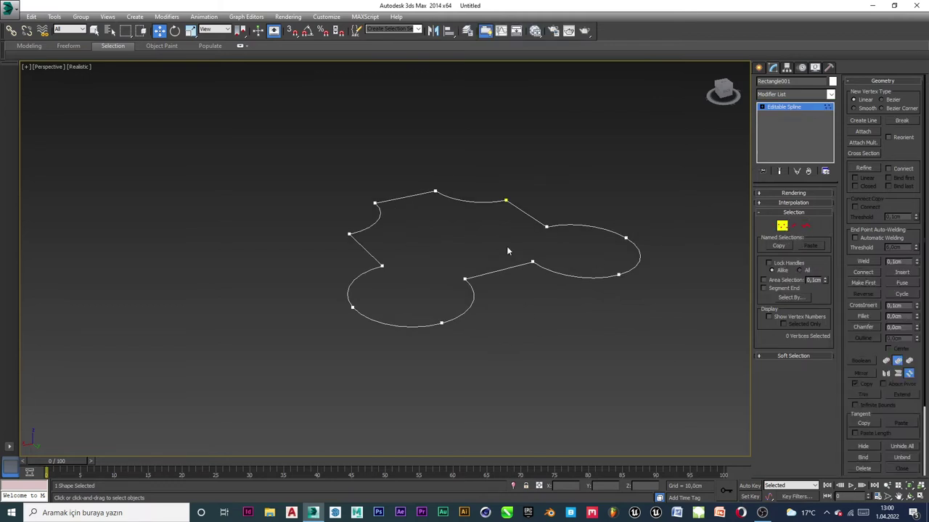
pyautogui.moveTo(389, 256); pyautogui.dragTo(370, 279)
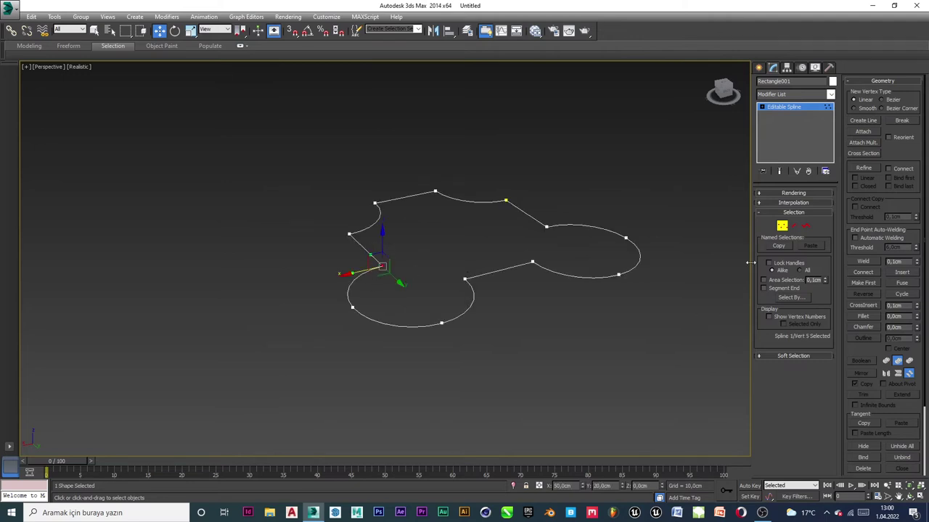
pyautogui.click(902, 122)
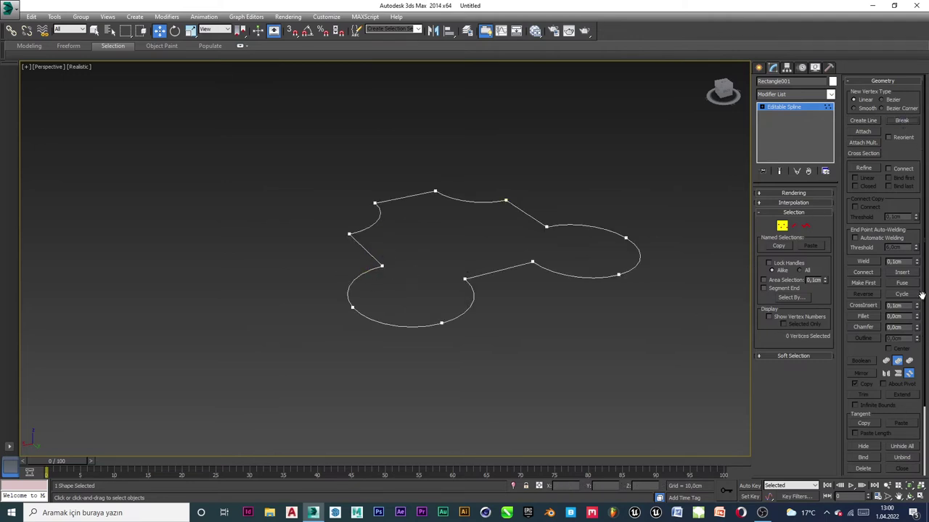
# Extend the broken short edge across the nearer lobe to its arc, and try the same on the edge beside the farther lobe
pyautogui.click(805, 227)
pyautogui.scroll(-2, 906, 354)
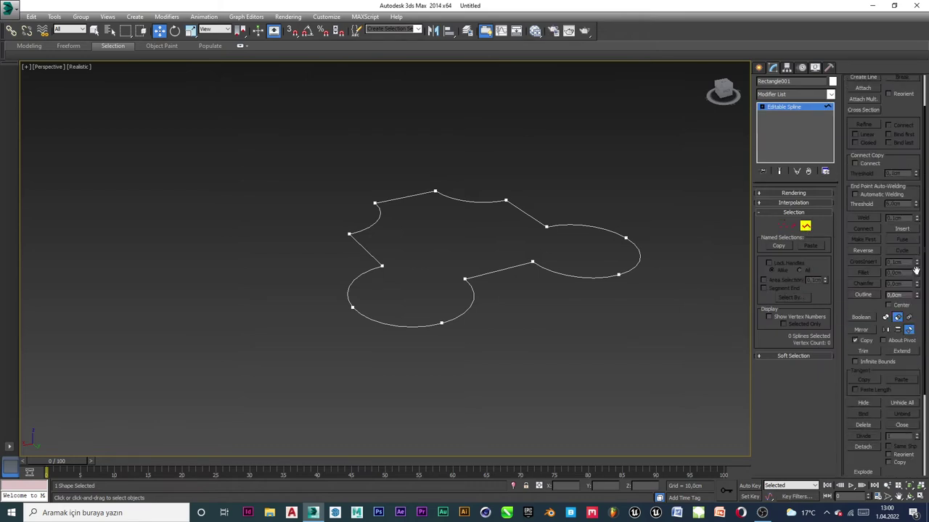
pyautogui.click(903, 352)
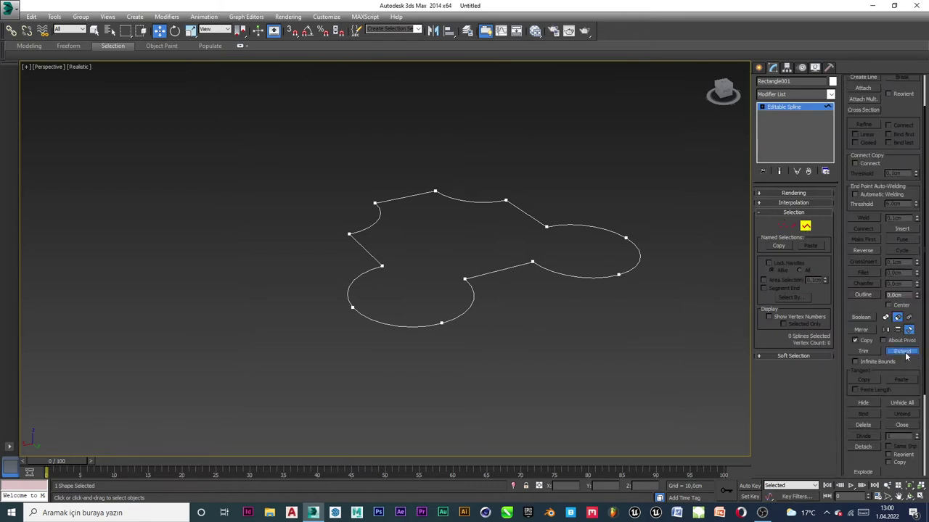
pyautogui.click(374, 254)
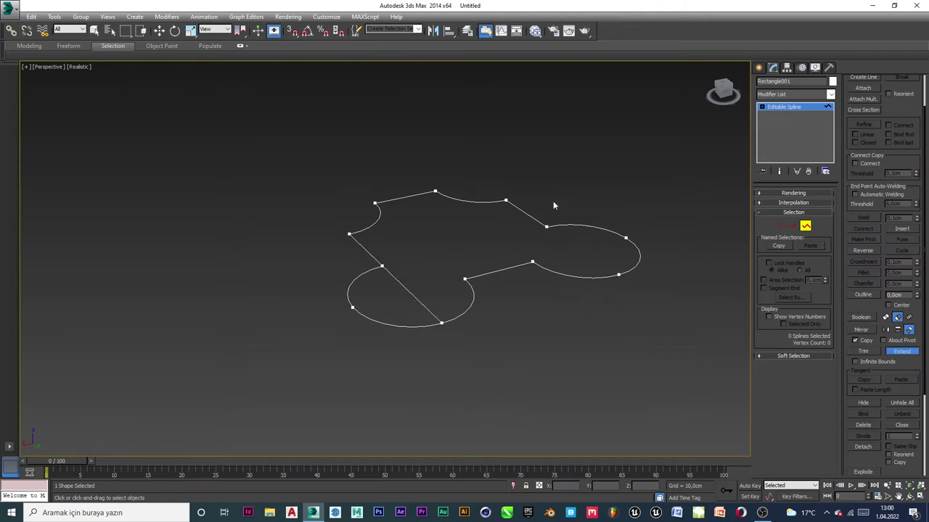
pyautogui.click(530, 217)
# Break the outline at the vertex where the farther lobe meets its short straight edge
pyautogui.click(782, 226)
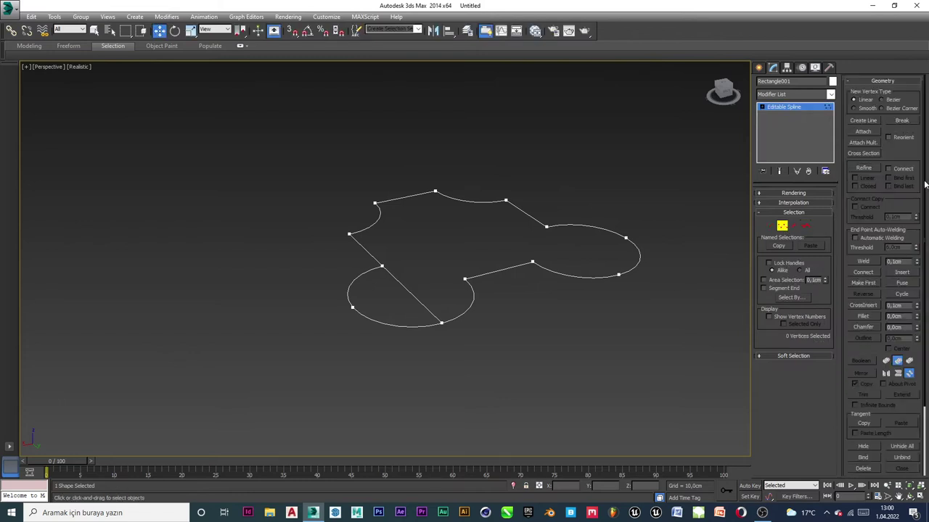
pyautogui.click(907, 122)
pyautogui.moveTo(565, 210); pyautogui.dragTo(527, 244)
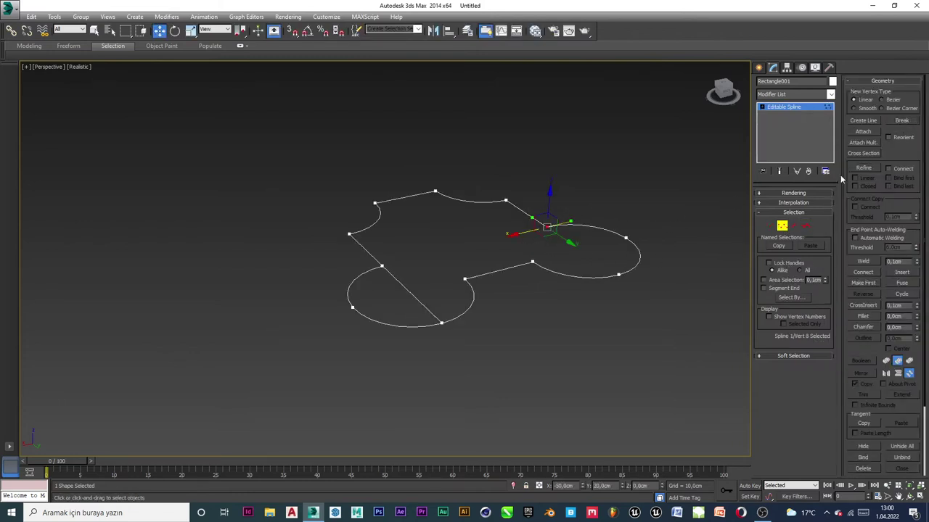
pyautogui.click(902, 122)
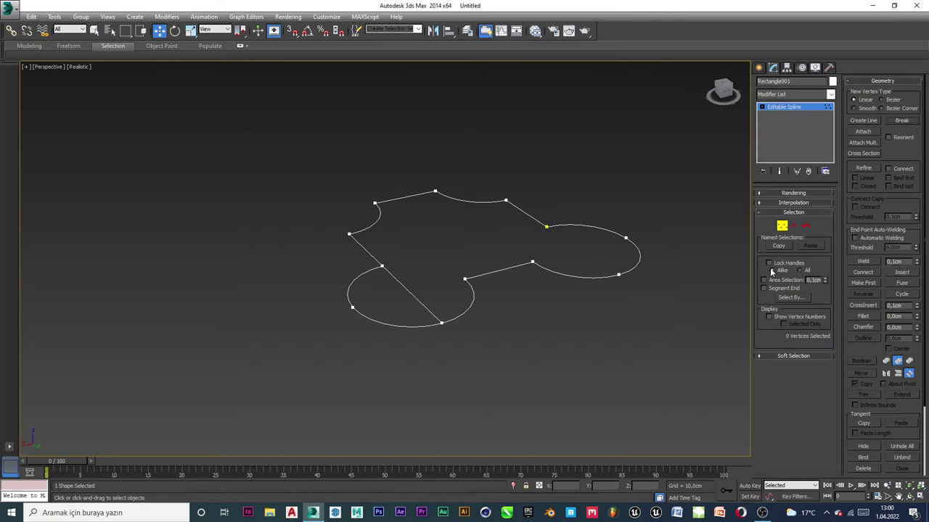
pyautogui.click(804, 226)
pyautogui.scroll(-5, 901, 298)
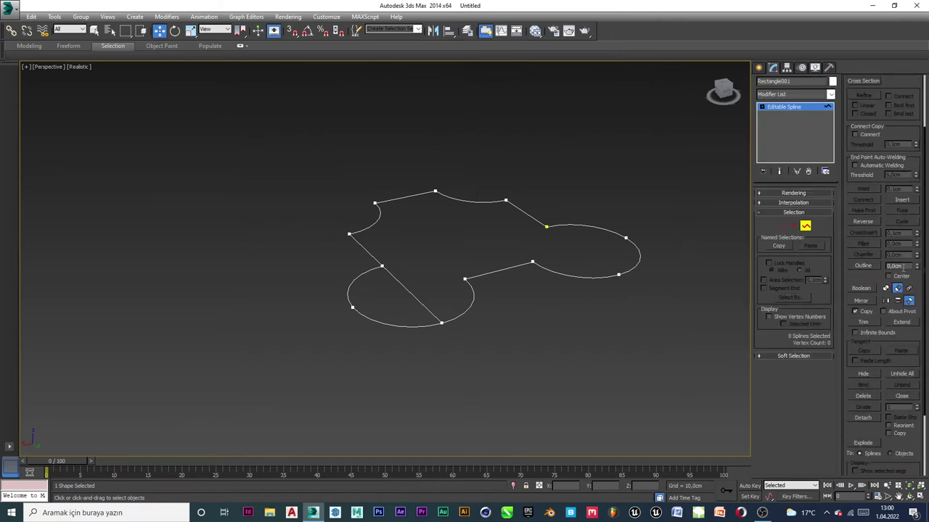
pyautogui.scroll(5, 898, 308)
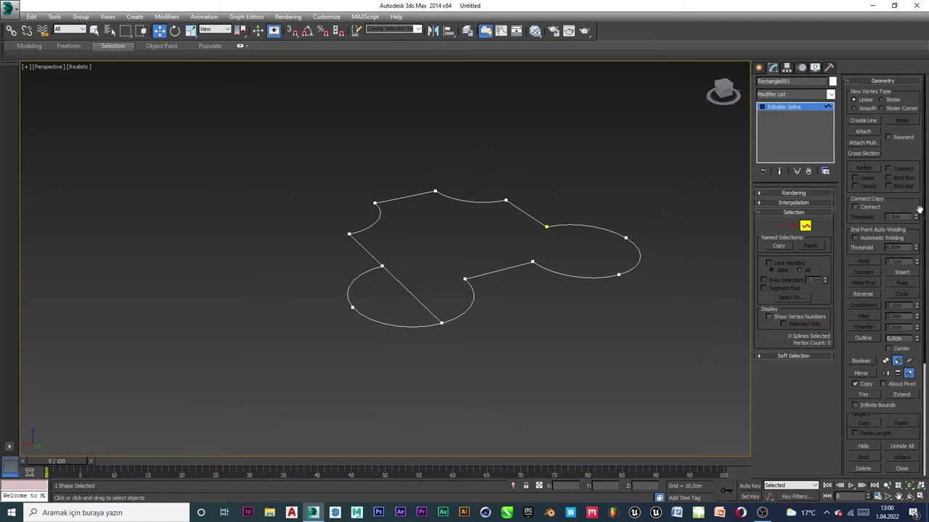
pyautogui.scroll(-4, 900, 348)
pyautogui.scroll(3, 899, 356)
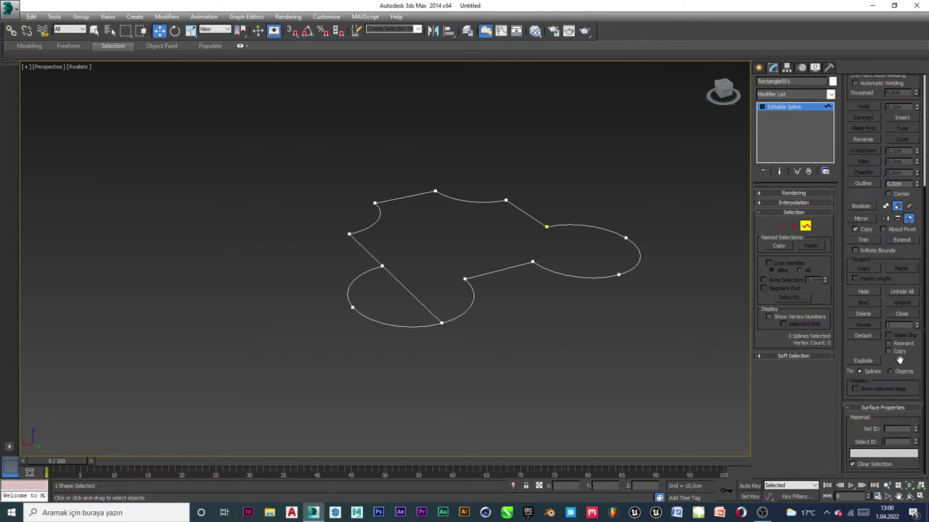
pyautogui.scroll(3, 899, 354)
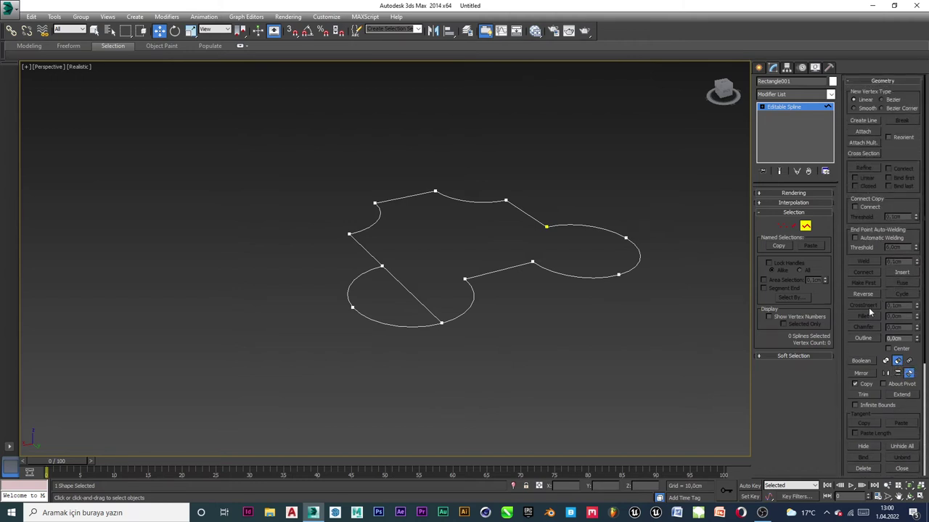
pyautogui.click(907, 394)
pyautogui.click(911, 396)
# Break the two coincident vertices at the farther lobe again and try to extend the adjoining short edge
pyautogui.hotkey('ctrl', 'a')
pyautogui.click(782, 225)
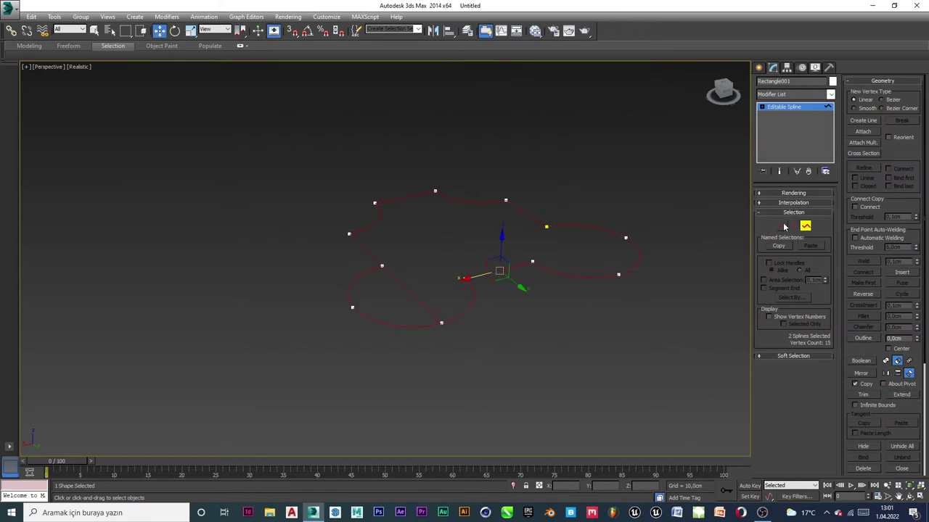
pyautogui.moveTo(538, 248); pyautogui.dragTo(537, 248)
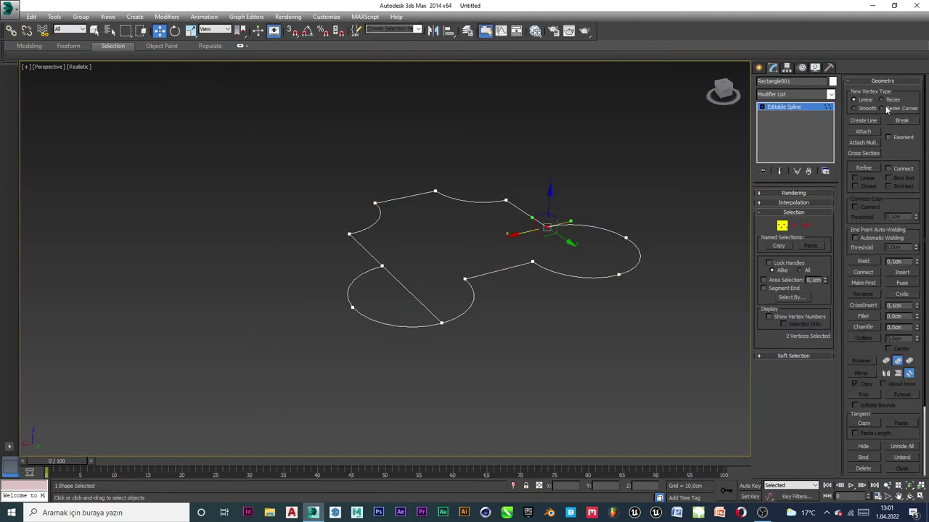
pyautogui.click(901, 121)
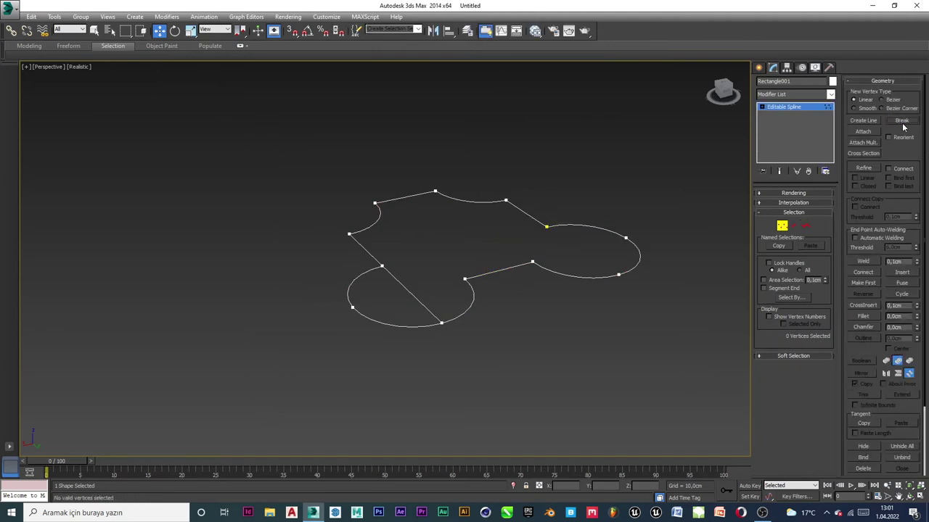
pyautogui.click(807, 227)
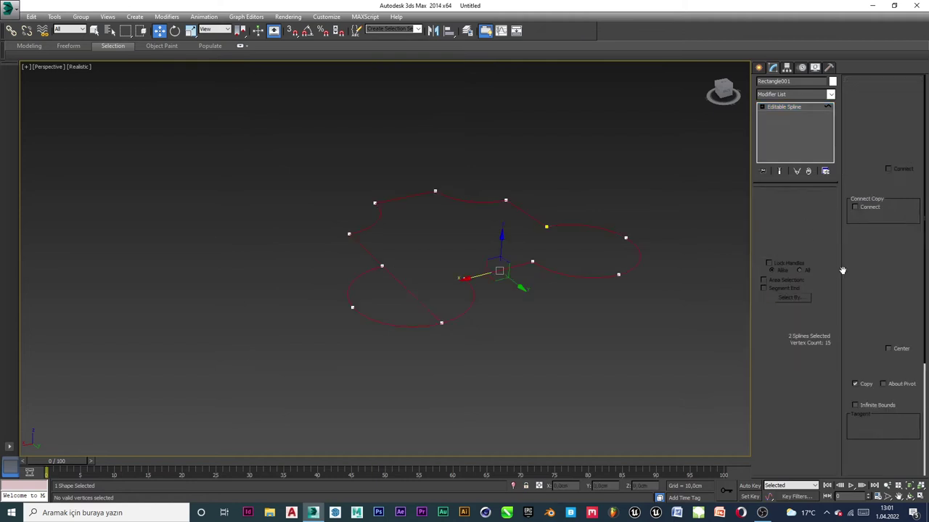
pyautogui.click(674, 316)
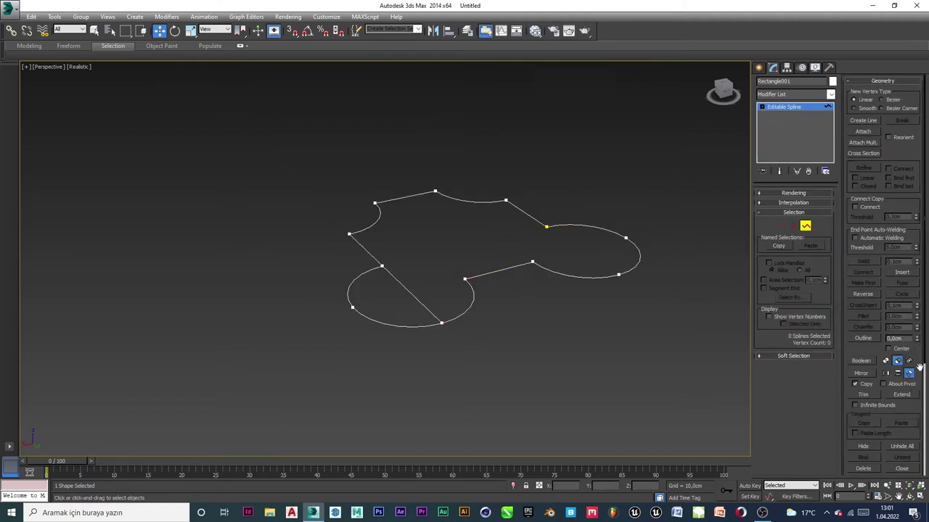
pyautogui.click(901, 394)
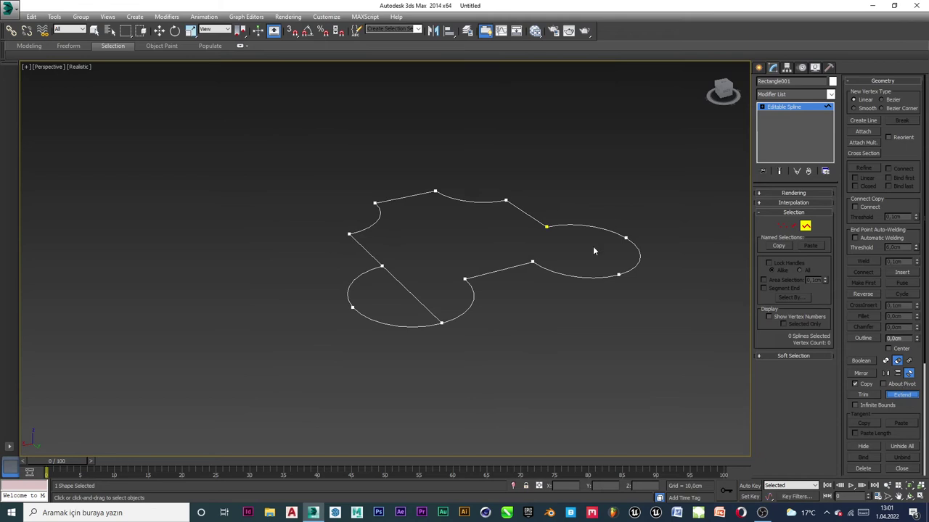
pyautogui.click(534, 211)
# Trim away the extended line inside the nearer lobe and return to the selection tool
pyautogui.click(863, 395)
pyautogui.click(574, 243)
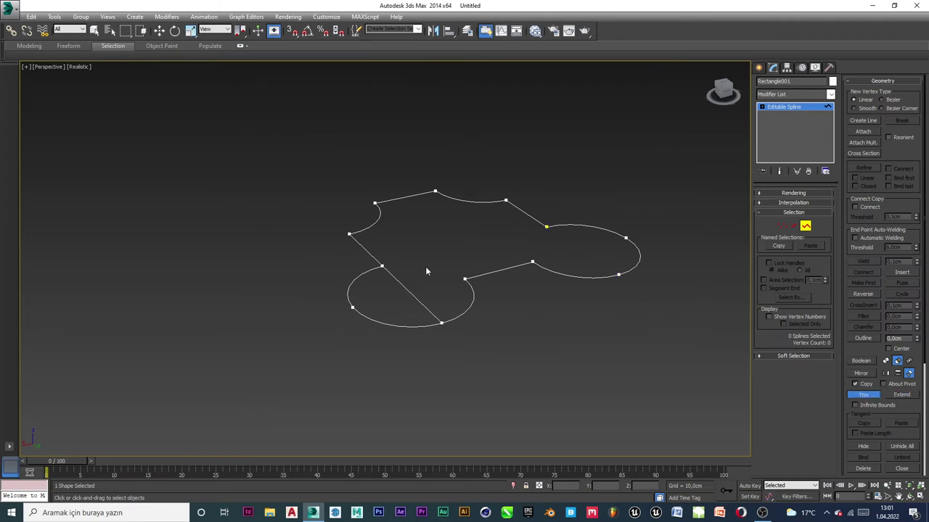
pyautogui.click(409, 289)
pyautogui.click(93, 32)
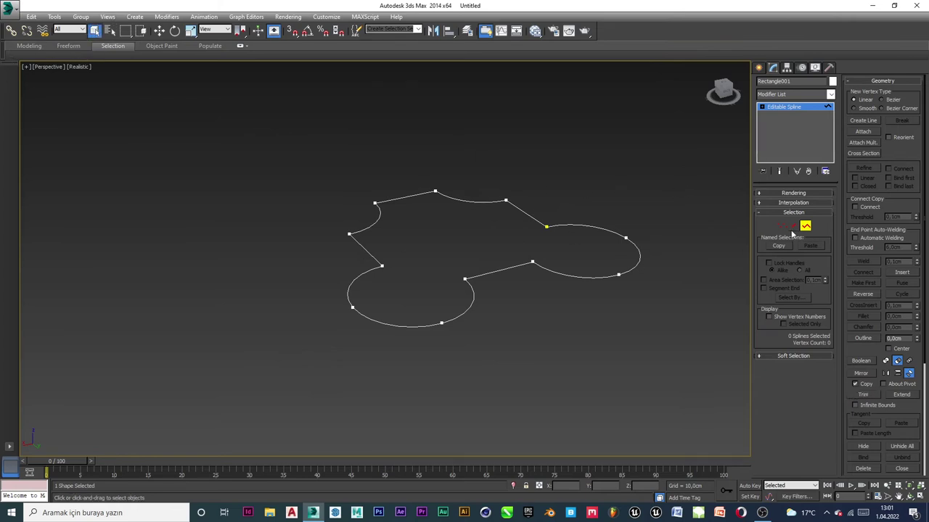
# Select all splines of the outline and apply an Extrude modifier with an amount of 14 cm
pyautogui.moveTo(290, 379); pyautogui.dragTo(272, 373)
pyautogui.click(669, 151)
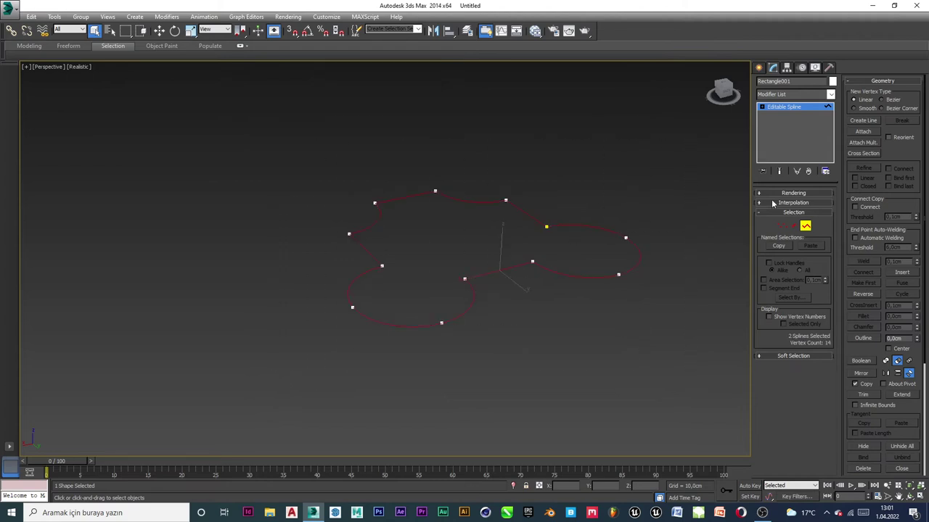
pyautogui.click(806, 95)
pyautogui.press('e')
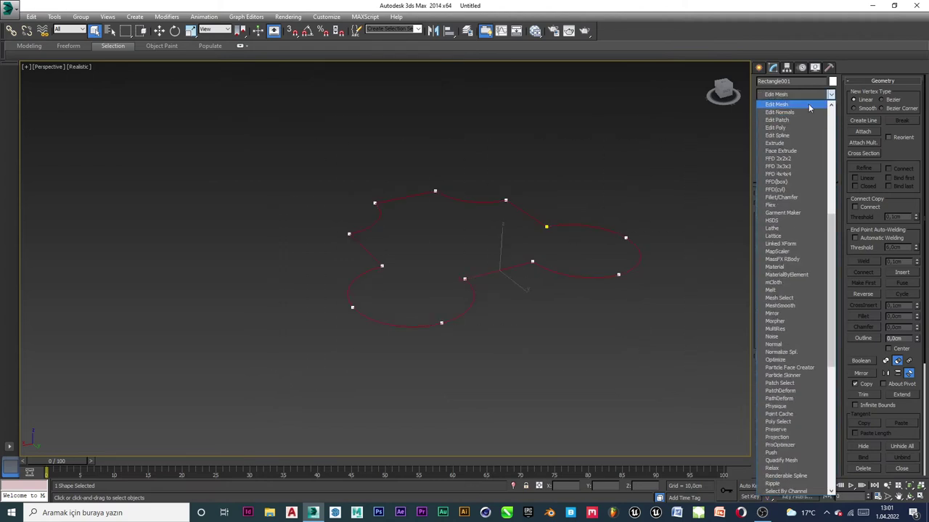
pyautogui.click(793, 144)
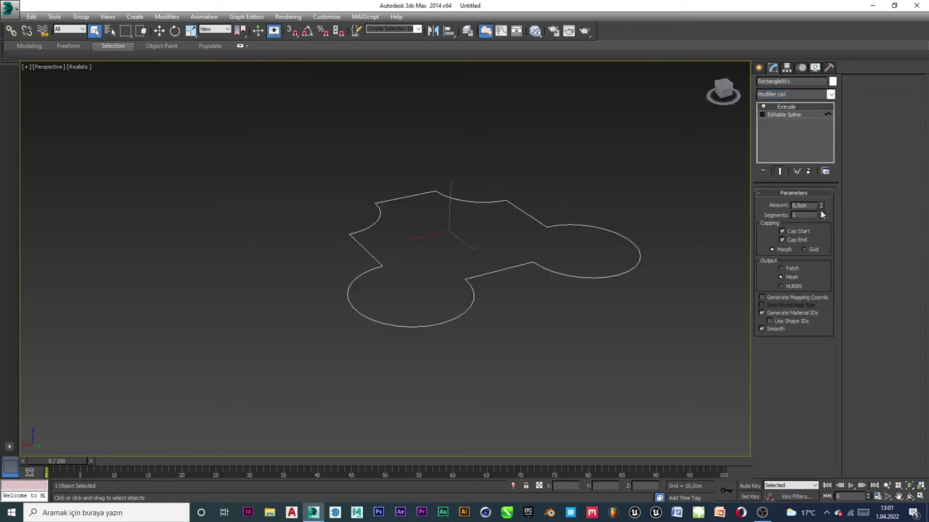
pyautogui.moveTo(821, 207); pyautogui.dragTo(830, 191)
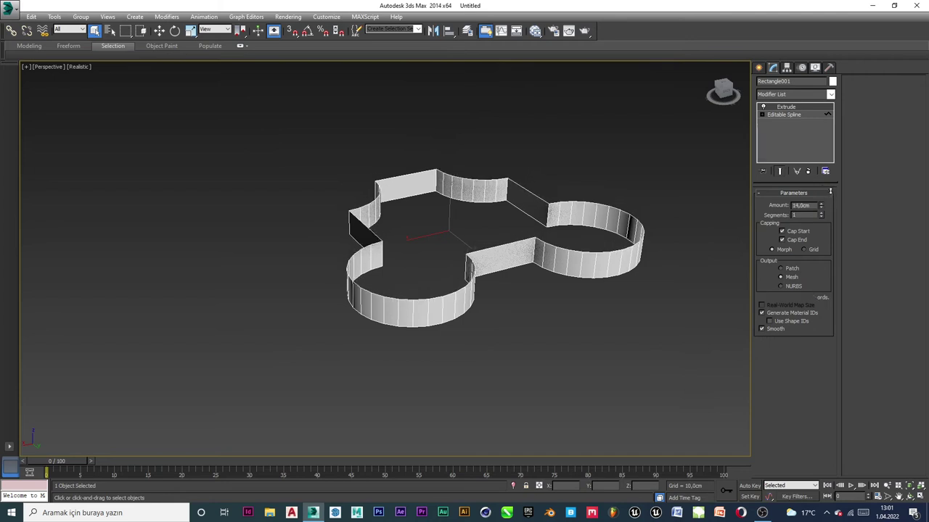
# Try to weld the outline at vertex level with a 0.1 cm threshold and check the extrusion again
pyautogui.click(796, 114)
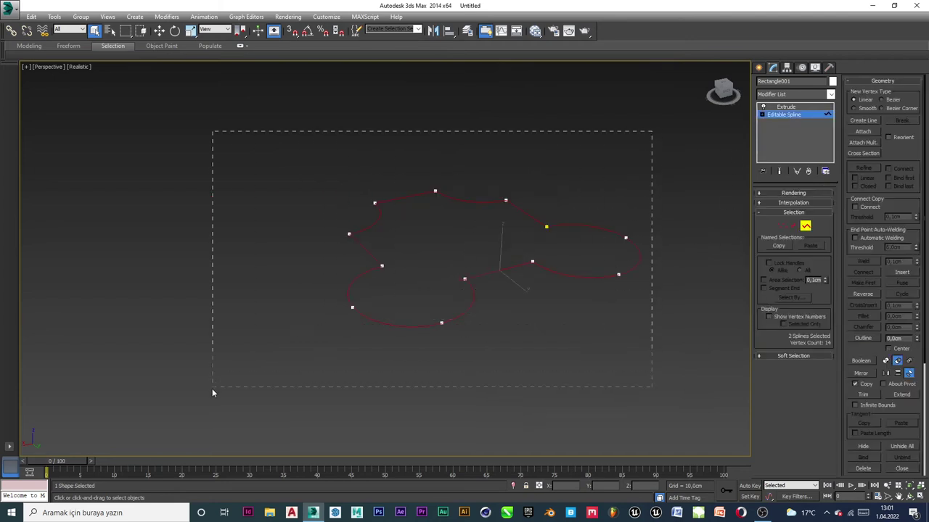
pyautogui.click(781, 226)
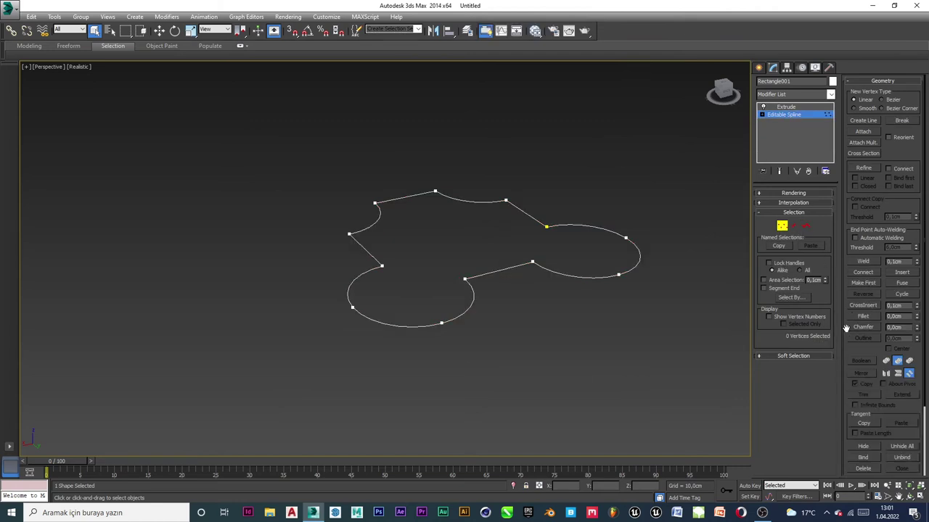
pyautogui.click(864, 261)
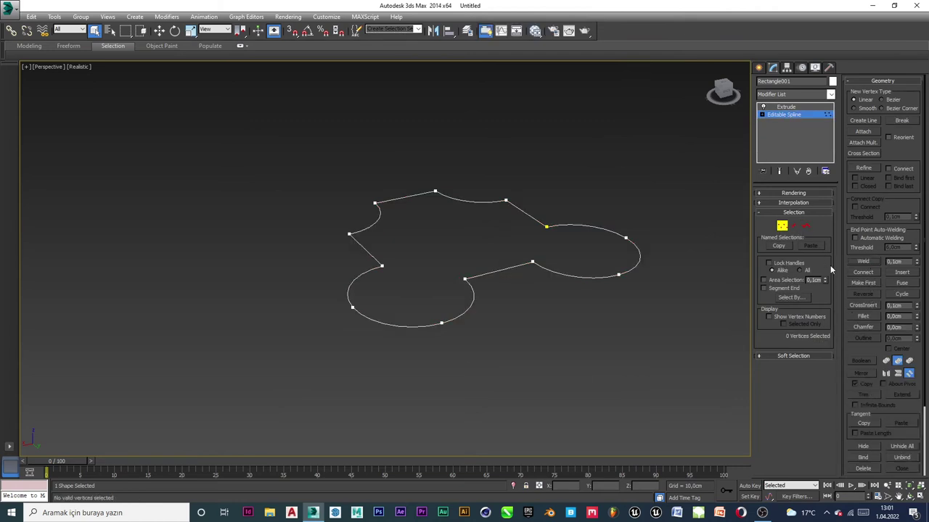
pyautogui.click(796, 108)
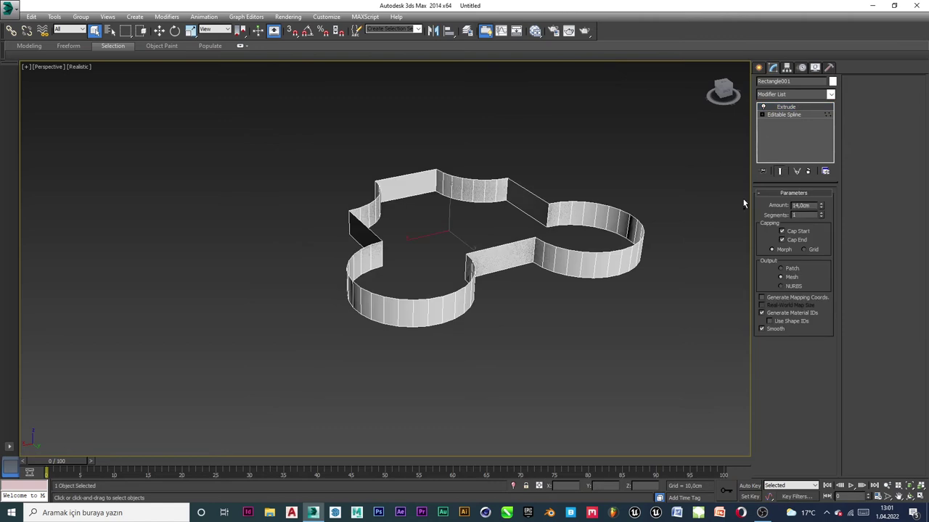
pyautogui.click(674, 212)
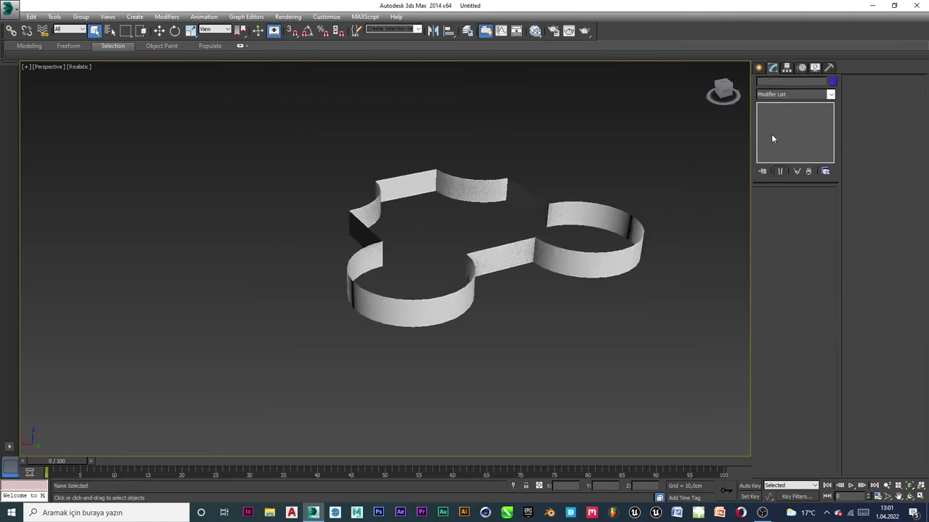
pyautogui.click(611, 268)
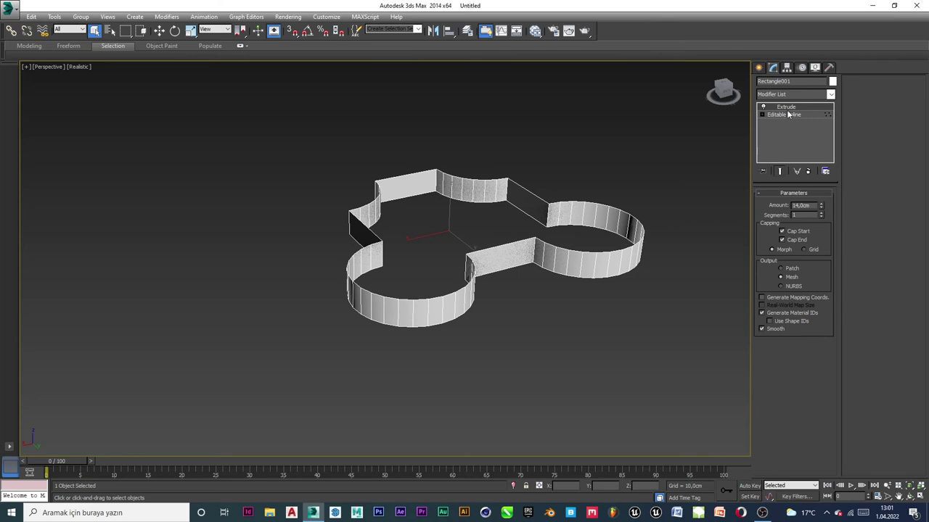
# Weld the coincident vertices where each round lobe meets its short straight edge, using a 0.1 cm threshold
pyautogui.click(788, 114)
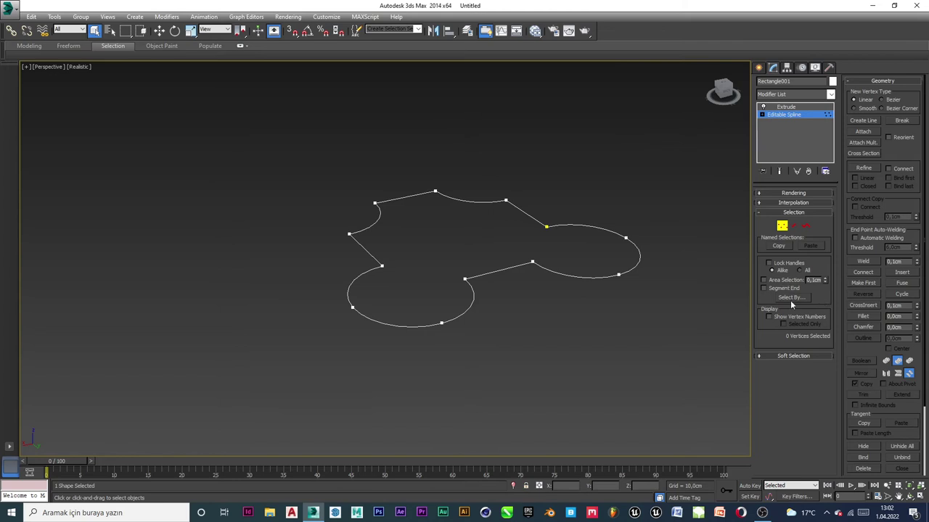
pyautogui.scroll(-3, 888, 363)
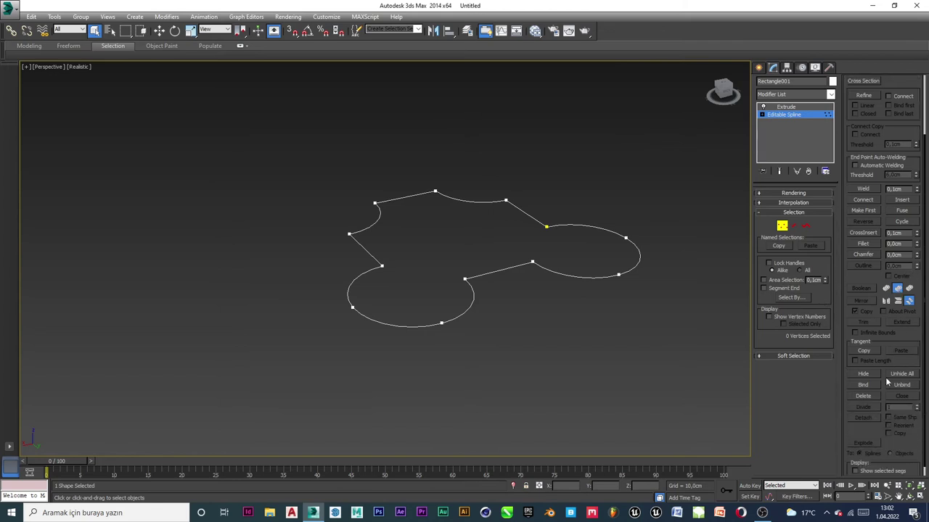
pyautogui.scroll(3, 886, 383)
pyautogui.moveTo(578, 210); pyautogui.dragTo(537, 248)
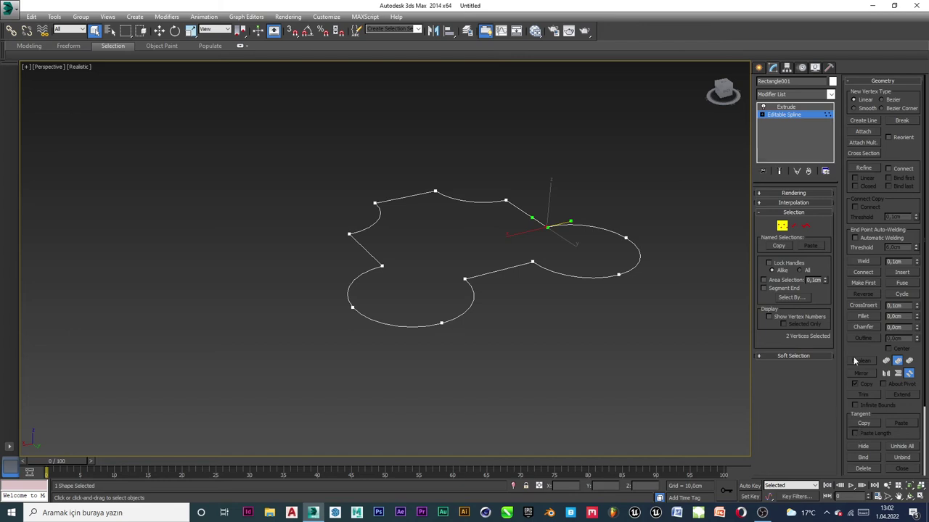
pyautogui.click(863, 261)
pyautogui.moveTo(389, 263); pyautogui.dragTo(376, 274)
pyautogui.click(864, 261)
pyautogui.moveTo(365, 278); pyautogui.dragTo(367, 278)
pyautogui.moveTo(563, 216); pyautogui.dragTo(537, 245)
pyautogui.click(863, 262)
# Return to the Extrude level and examine whether the extruded shape has a closed cap
pyautogui.click(642, 307)
pyautogui.click(794, 107)
pyautogui.click(642, 326)
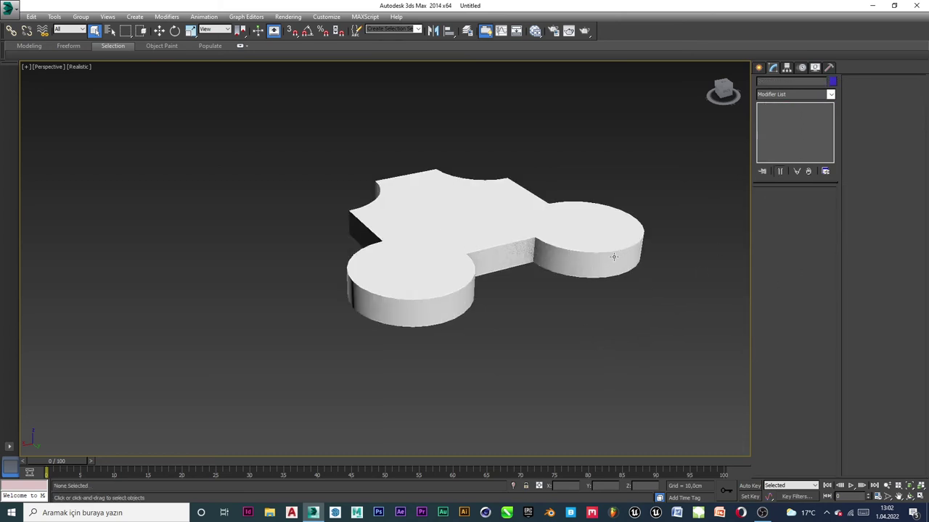
pyautogui.moveTo(685, 110); pyautogui.dragTo(491, 256)
pyautogui.moveTo(347, 371); pyautogui.dragTo(348, 371)
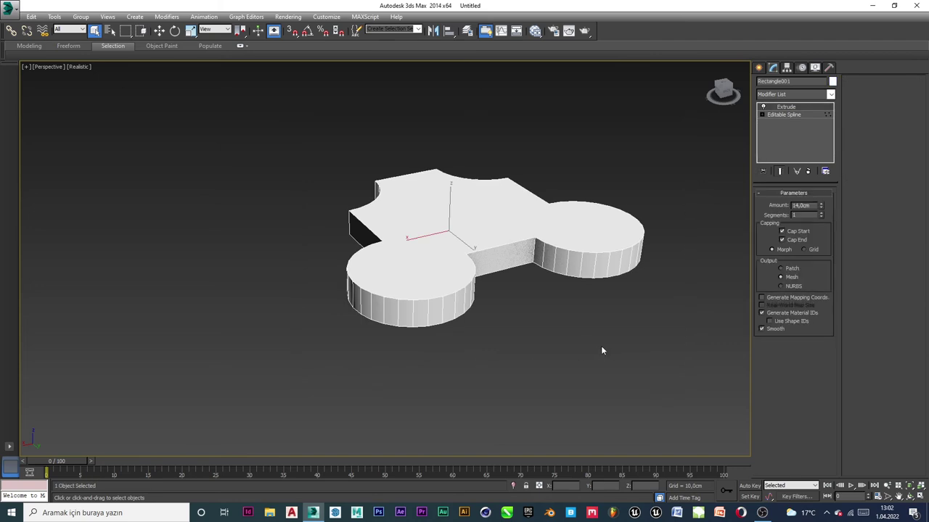
# Remove the Extrude modifier from the shape's modifier stack
pyautogui.click(785, 114)
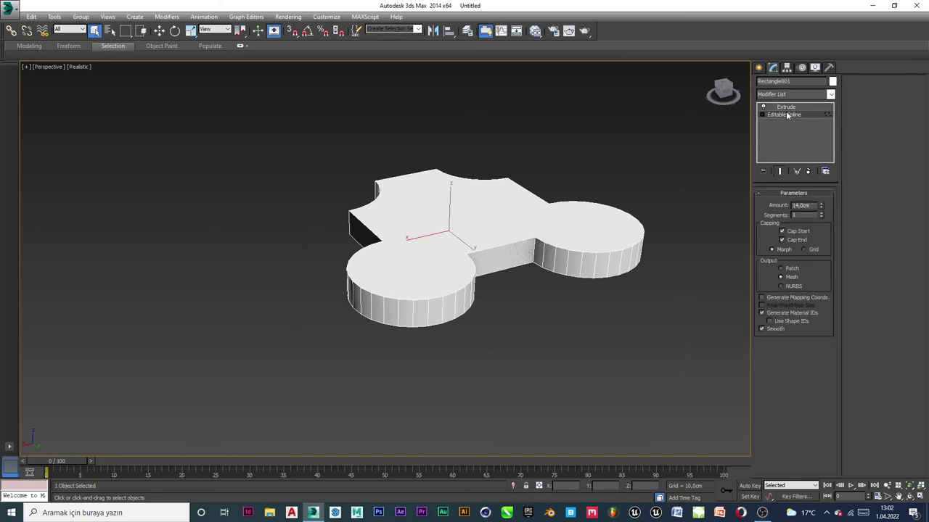
pyautogui.click(792, 107)
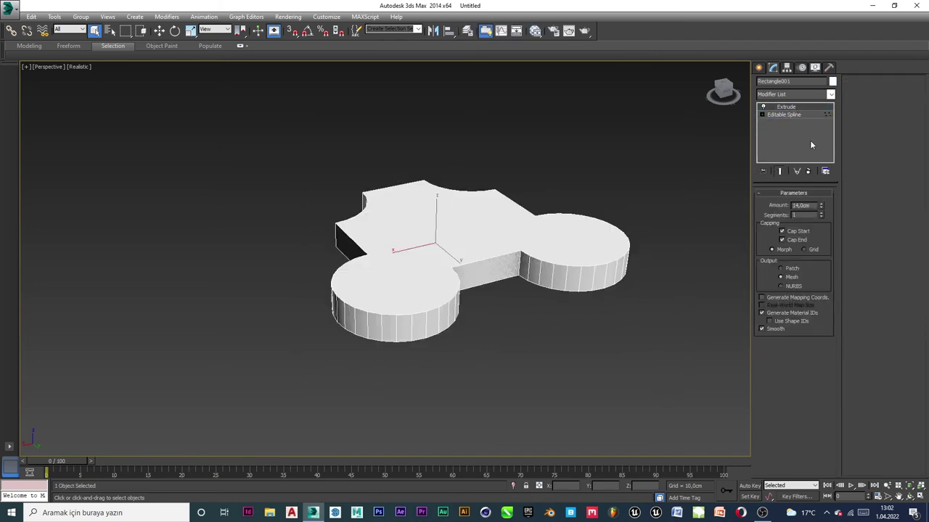
pyautogui.click(808, 171)
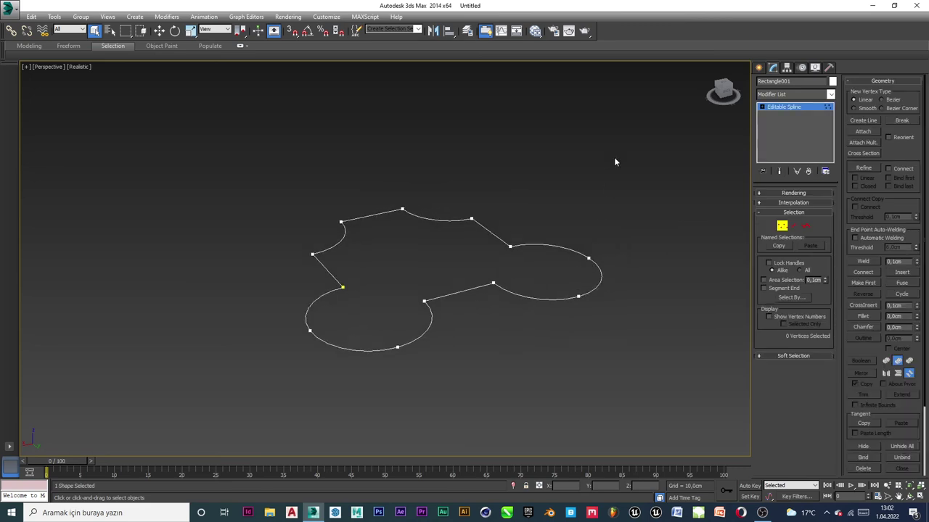
# Select the whole closed spline and create a vertically mirrored copy of it
pyautogui.moveTo(233, 397); pyautogui.dragTo(233, 397)
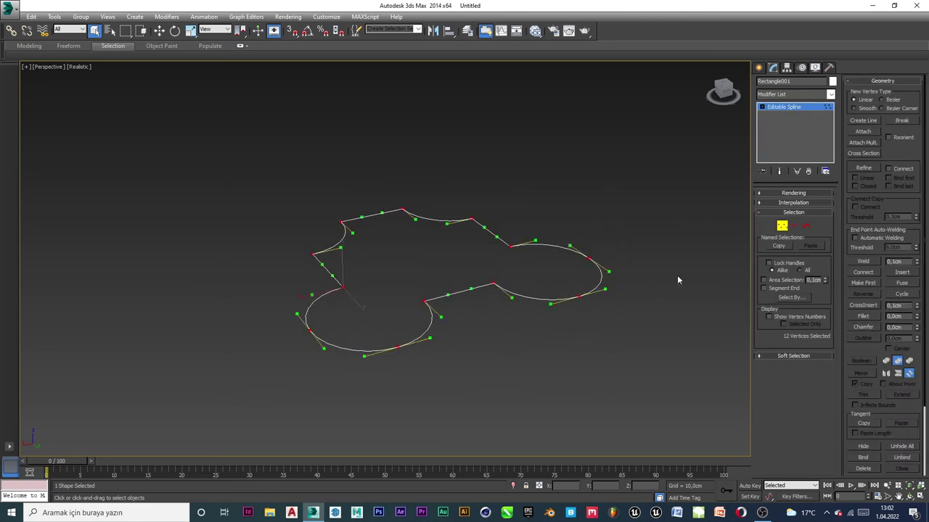
pyautogui.click(805, 226)
pyautogui.scroll(-1, 875, 333)
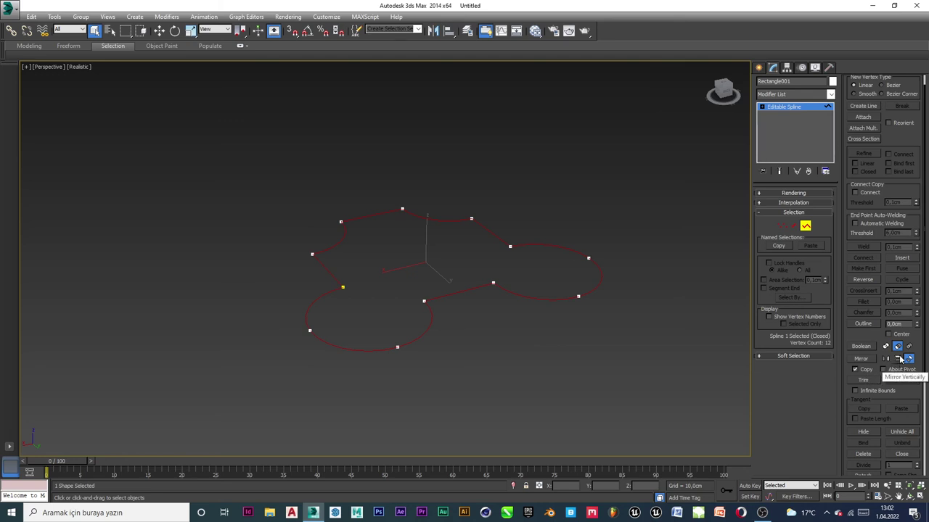
pyautogui.click(898, 359)
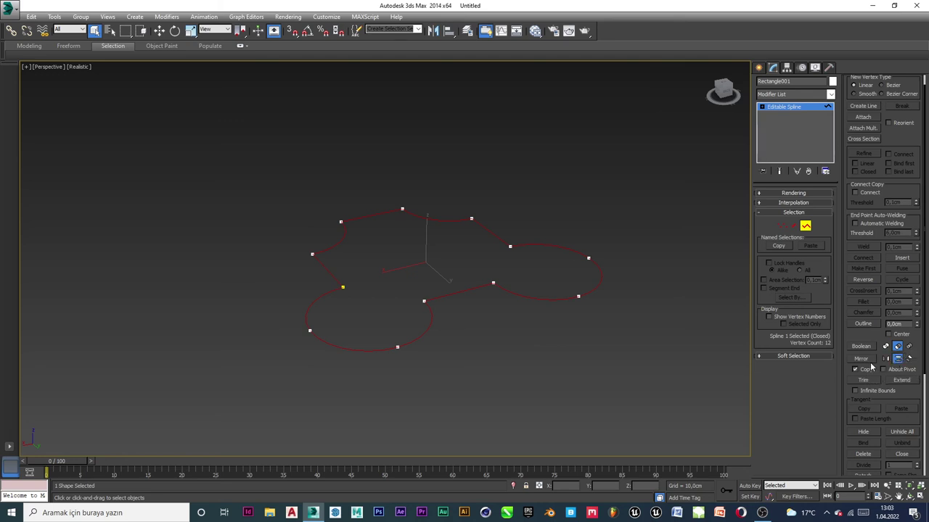
pyautogui.click(867, 360)
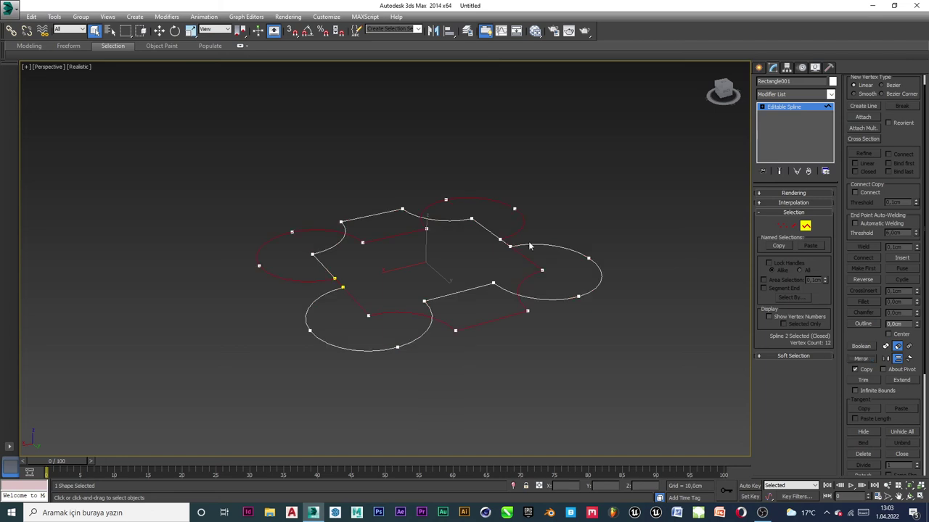
# Turn on snapping and move the mirrored copy about 154 cm along the negative X axis, clear of the original
pyautogui.press('s')
pyautogui.press('w')
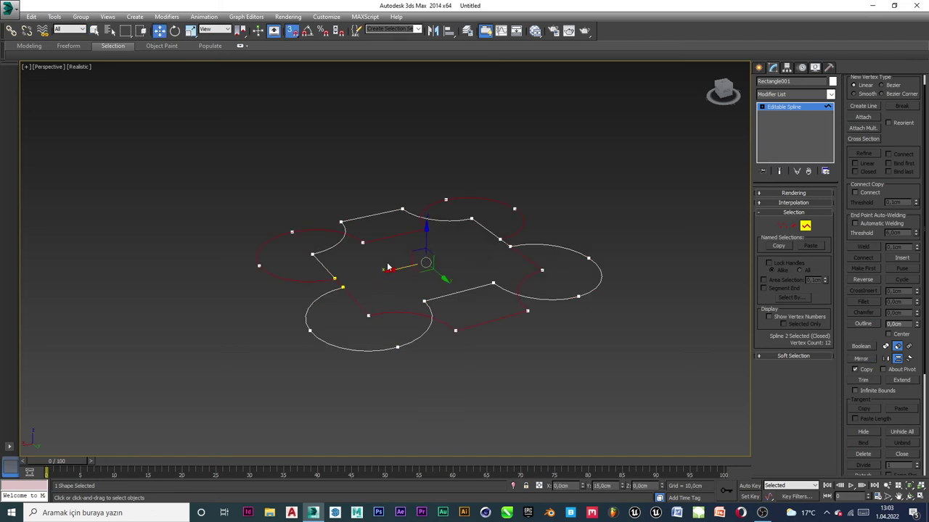
pyautogui.click(404, 269)
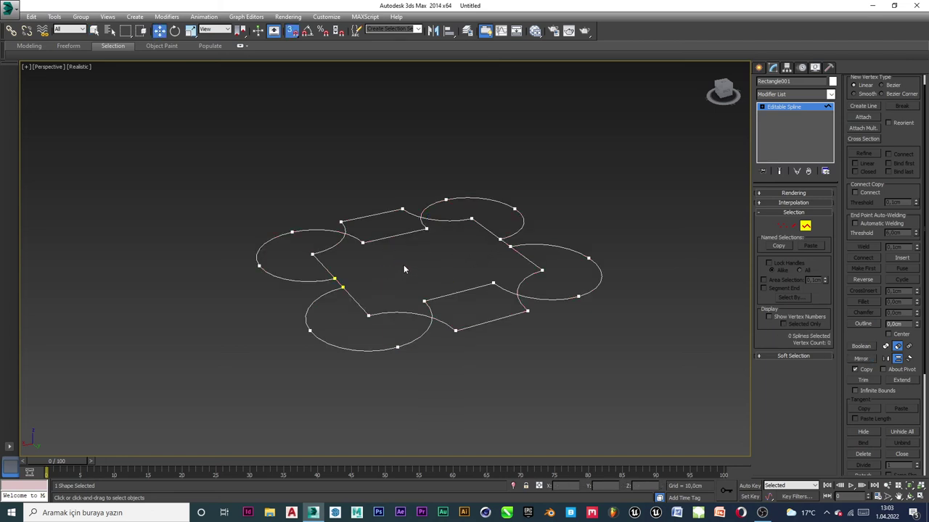
pyautogui.moveTo(401, 271); pyautogui.dragTo(370, 319)
pyautogui.moveTo(407, 267); pyautogui.dragTo(675, 211)
pyautogui.moveTo(675, 210); pyautogui.dragTo(642, 220, button='middle')
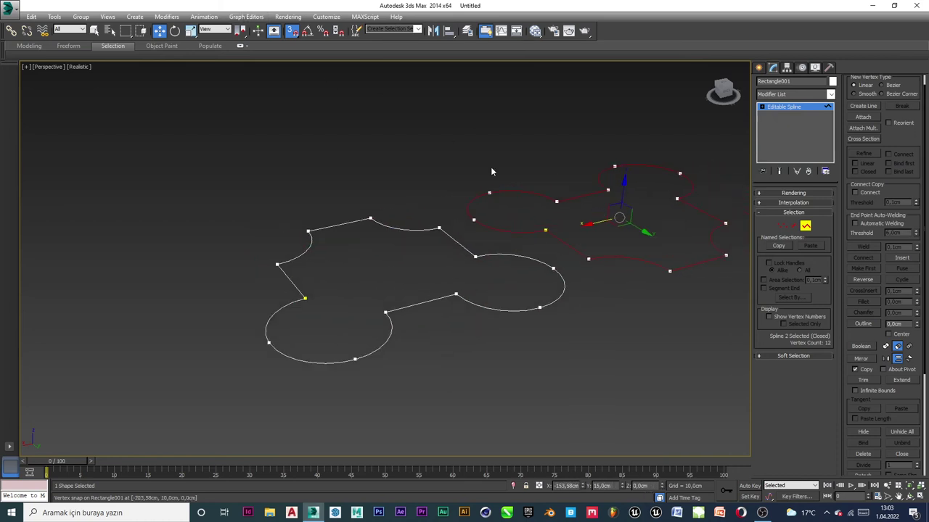
# Mirror both outlines vertically as copies and move the new pair in front of the originals as a second row
pyautogui.scroll(-5, 490, 168)
pyautogui.moveTo(622, 118); pyautogui.dragTo(386, 338)
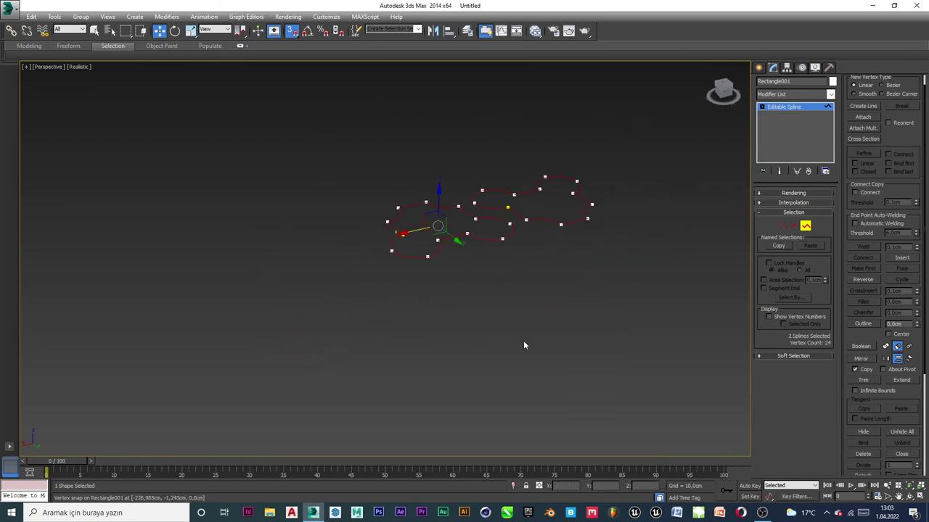
pyautogui.click(870, 360)
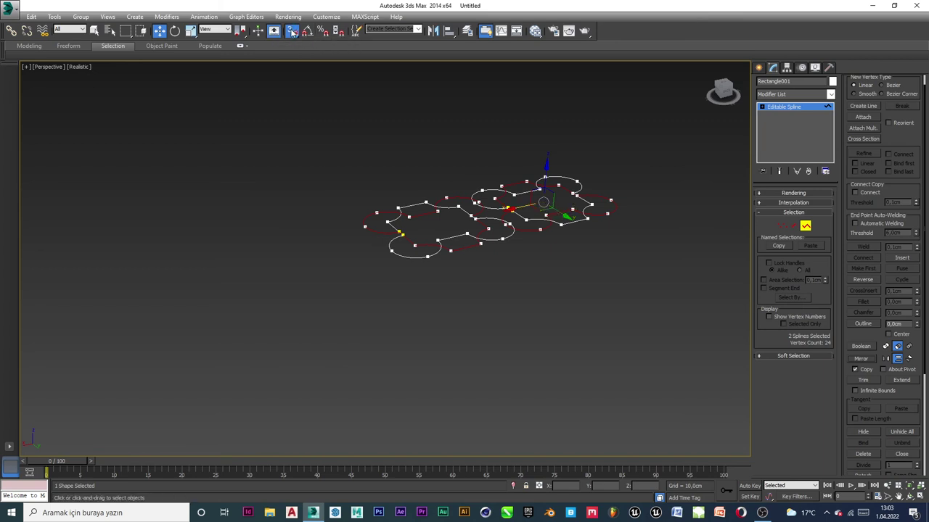
pyautogui.moveTo(558, 212); pyautogui.dragTo(640, 325)
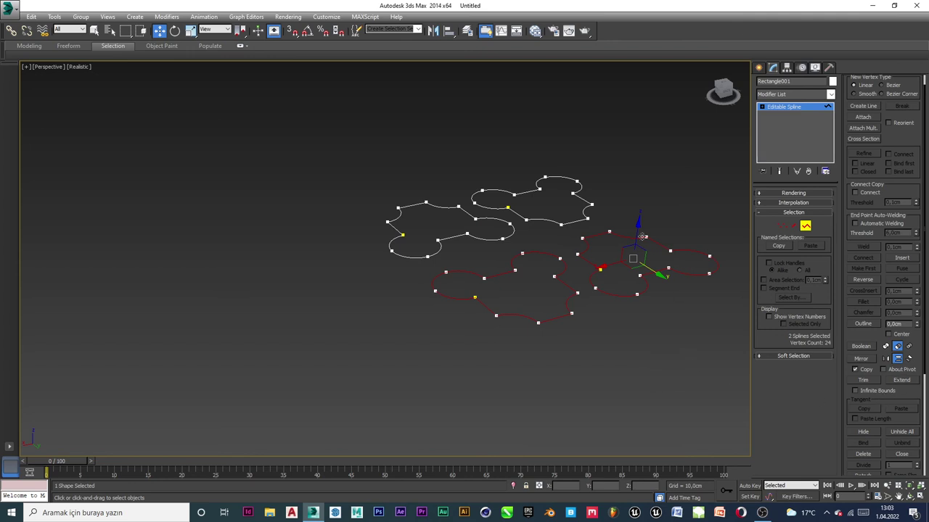
pyautogui.click(685, 174)
# Mirror all four outlines in both directions as copies and move the new group beside the originals along the rows
pyautogui.moveTo(684, 175); pyautogui.dragTo(502, 232, button='middle')
pyautogui.hotkey('ctrl', 'a')
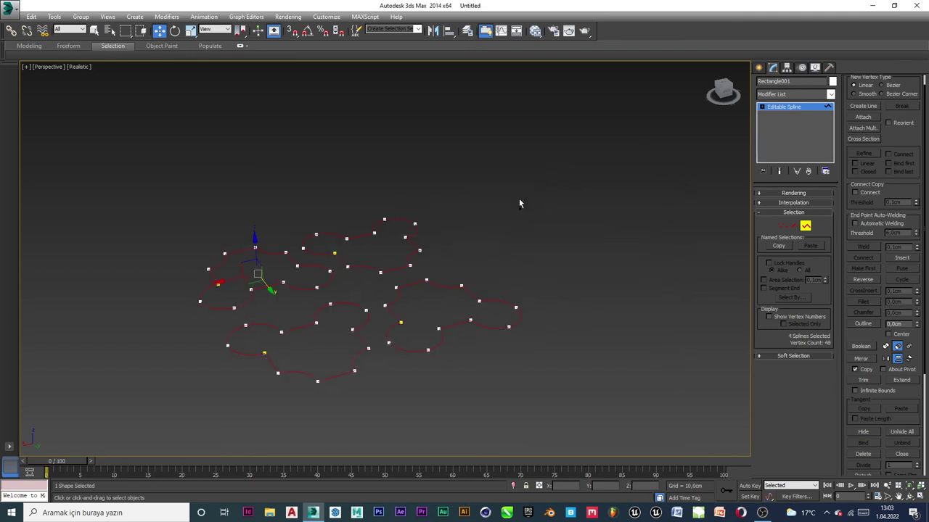
pyautogui.click(909, 359)
pyautogui.click(861, 358)
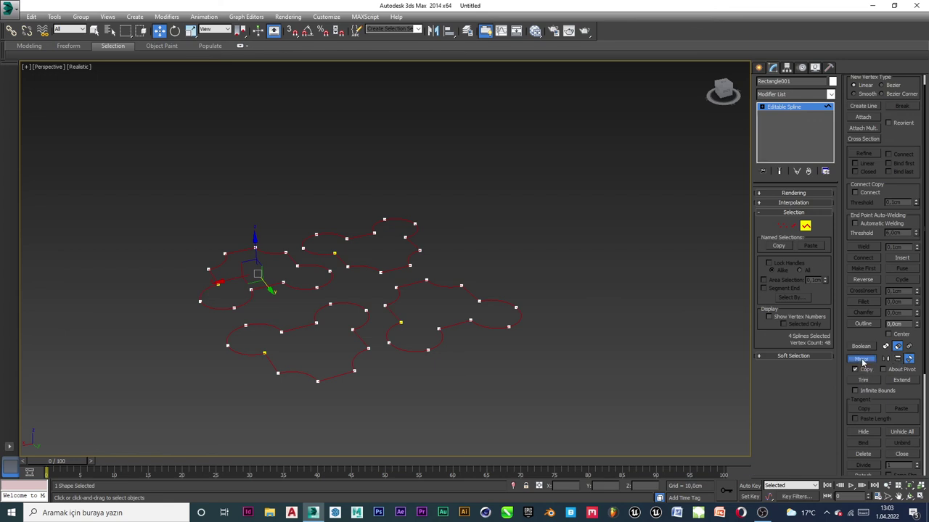
pyautogui.scroll(-3, 539, 222)
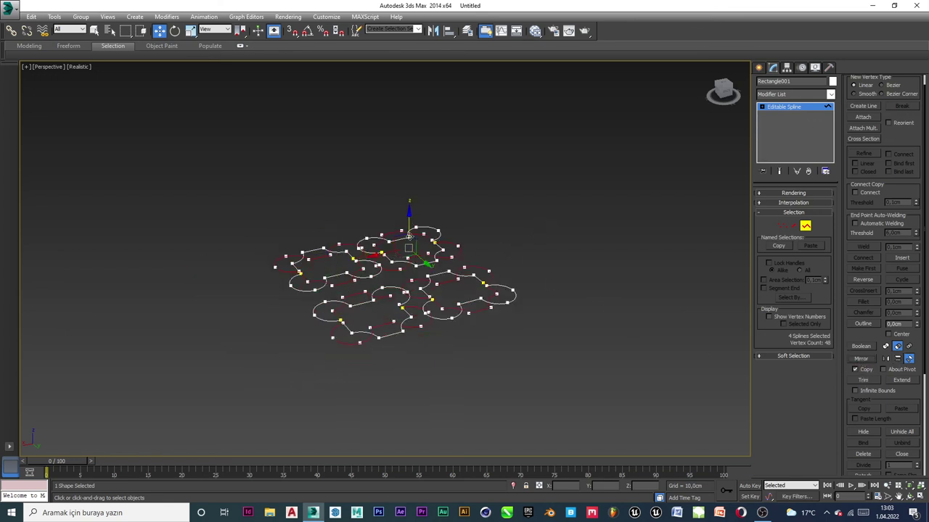
pyautogui.moveTo(409, 257); pyautogui.dragTo(559, 208)
pyautogui.click(591, 375)
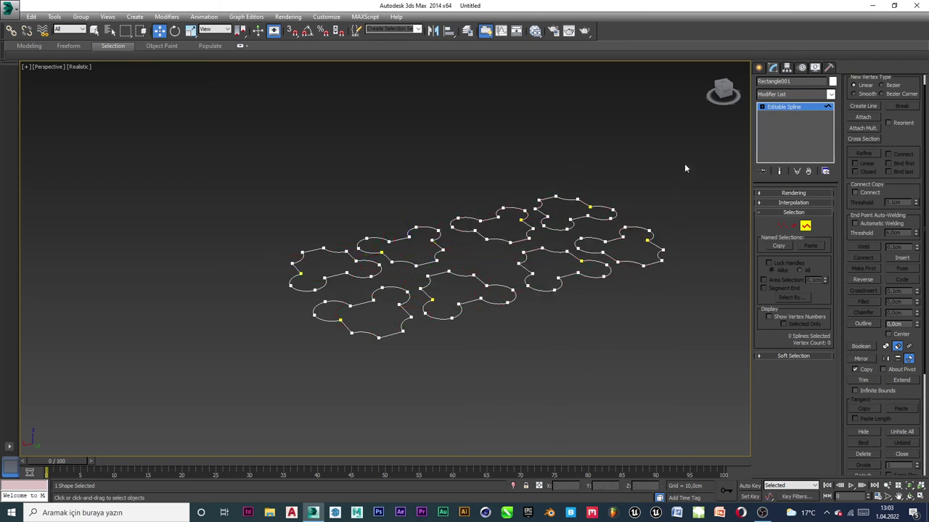
# Select all eight outlines and apply an Extrude modifier with an amount of 14 cm
pyautogui.moveTo(316, 401); pyautogui.dragTo(675, 181)
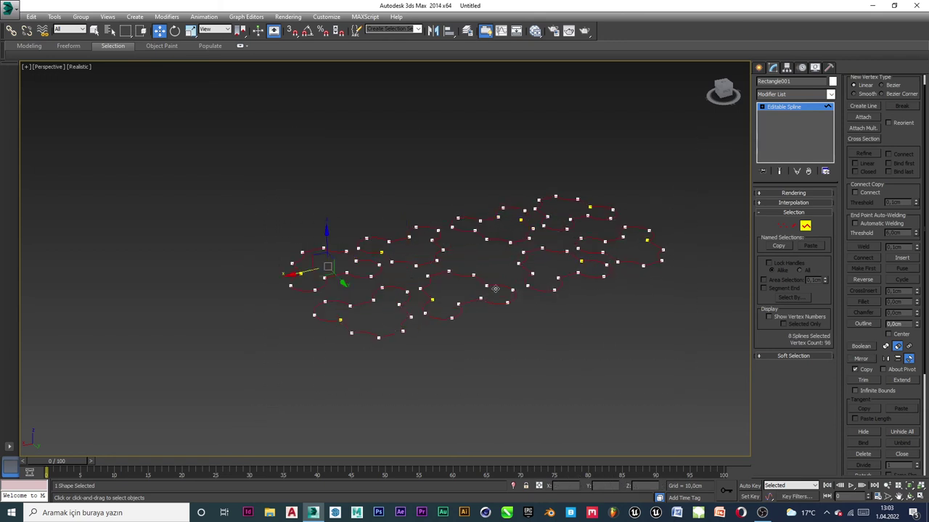
pyautogui.click(801, 94)
pyautogui.press('e')
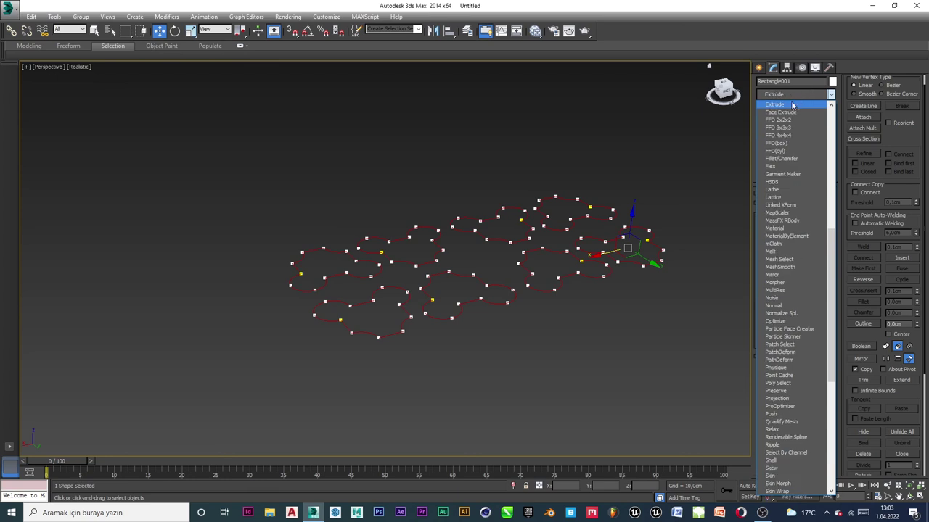
pyautogui.click(795, 106)
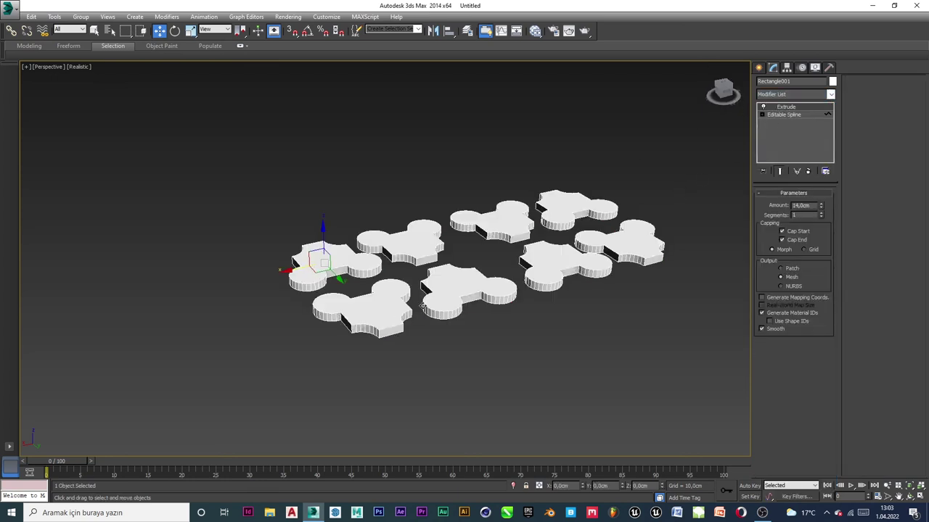
# Increase the extrusion amount to make the eight shapes several times taller and apply a TurboSmooth modifier to them
pyautogui.moveTo(824, 206); pyautogui.dragTo(814, 97)
pyautogui.click(831, 94)
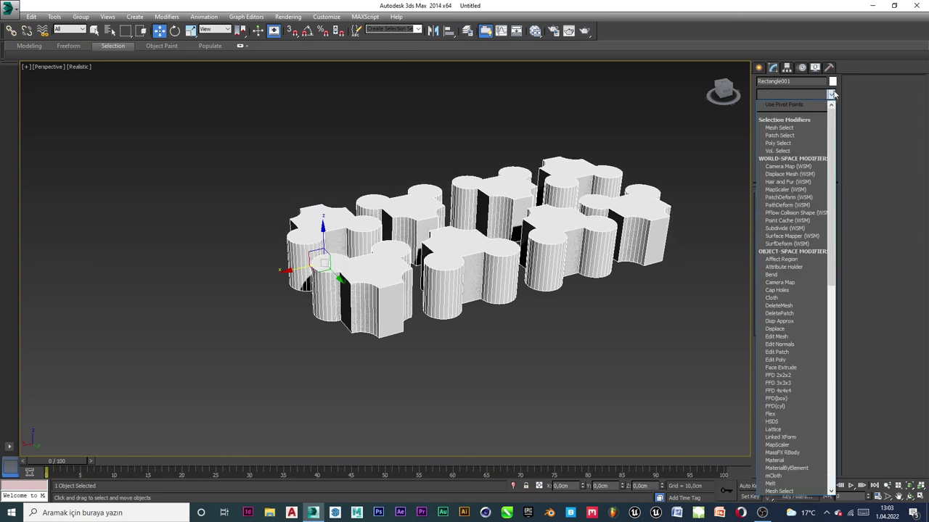
pyautogui.write('tu')
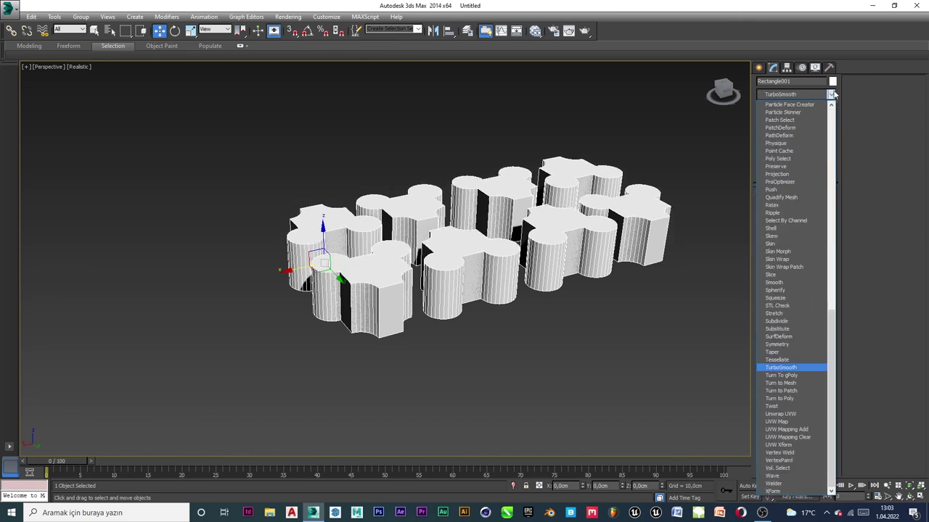
pyautogui.press('Return')
pyautogui.click(599, 294)
pyautogui.keyDown('alt'); pyautogui.moveTo(600, 294); pyautogui.dragTo(486, 251, button='middle'); pyautogui.keyUp('alt')
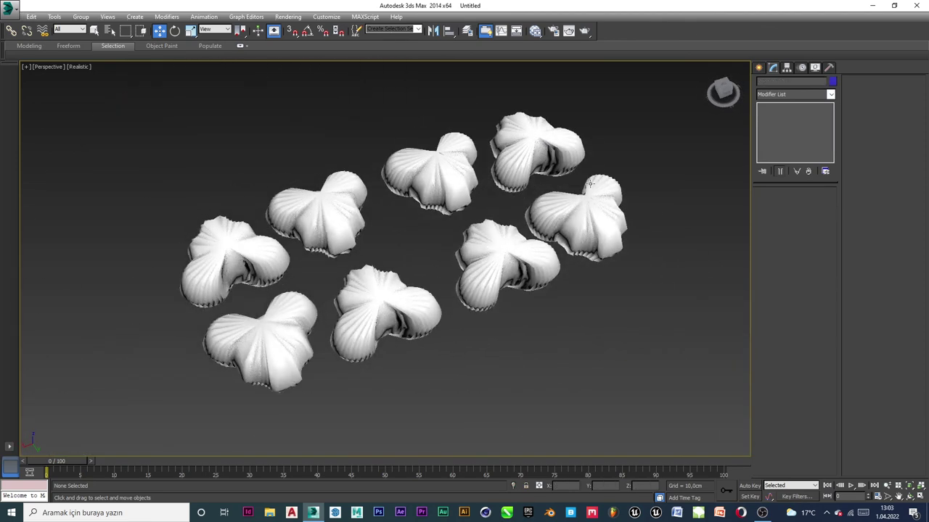
# Select one of the smoothed shapes' whole pattern and change its object color from the basic palette to light peach
pyautogui.moveTo(590, 183); pyautogui.dragTo(603, 213, button='middle')
pyautogui.moveTo(67, 392); pyautogui.dragTo(138, 426)
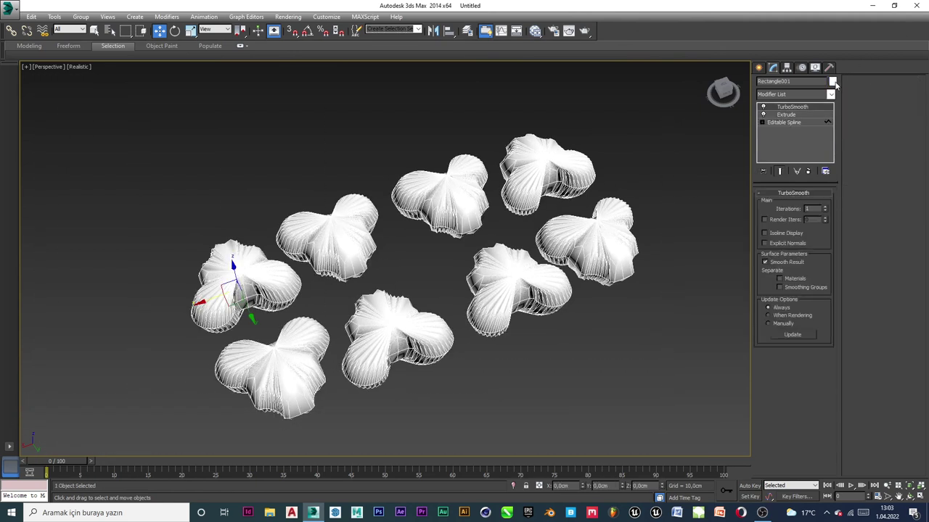
pyautogui.click(833, 82)
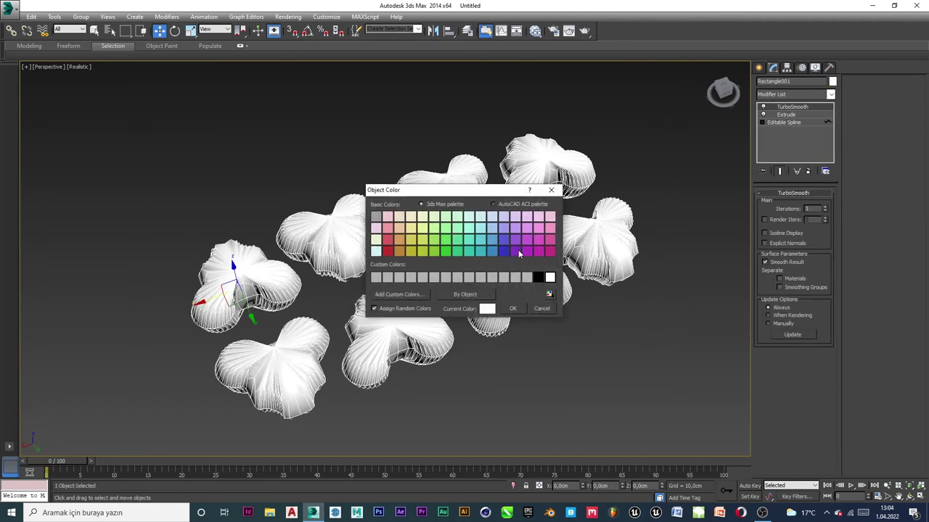
pyautogui.click(398, 232)
pyautogui.click(509, 309)
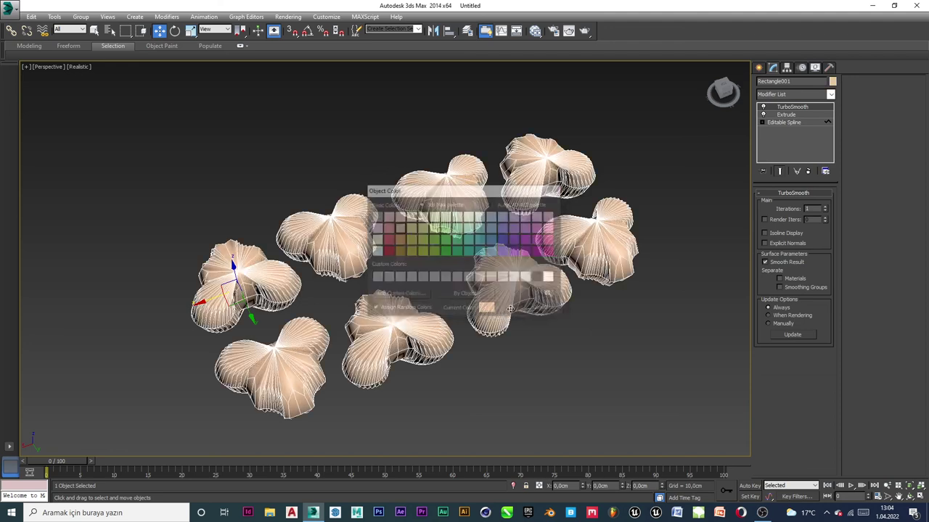
pyautogui.click(537, 330)
pyautogui.keyDown('alt'); pyautogui.moveTo(537, 329); pyautogui.dragTo(681, 304, button='middle'); pyautogui.keyUp('alt')
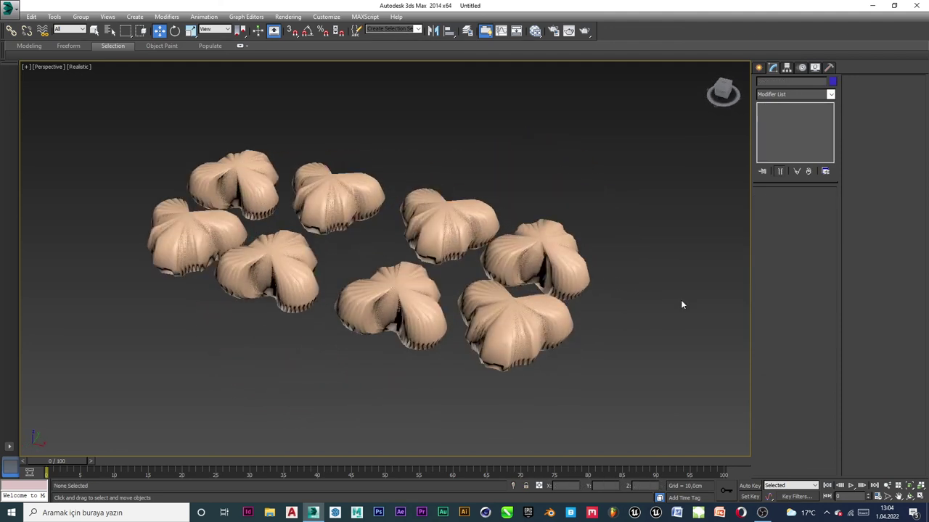